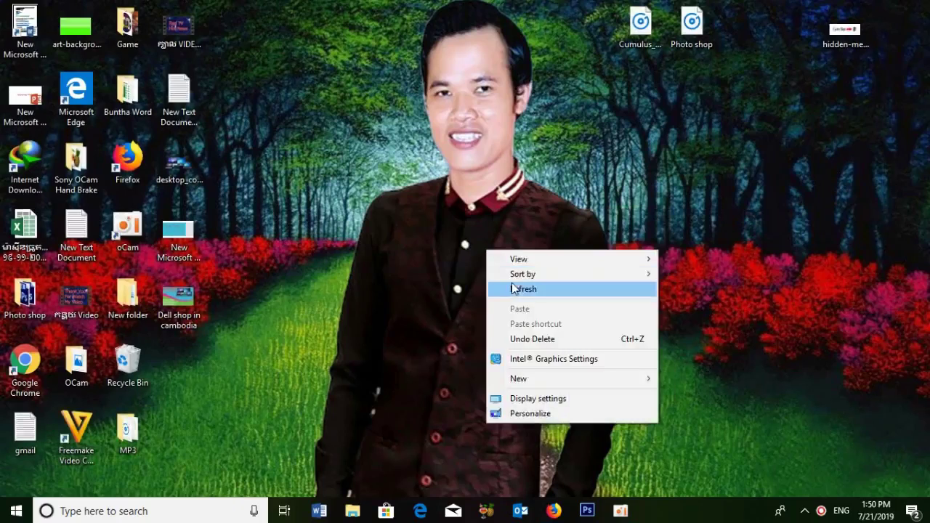
- Preview Dell shop in cambodia.jpg in Photos, close it, and bring Photoshop back up
{"action": "double_click", "coordinate": [194, 295]}
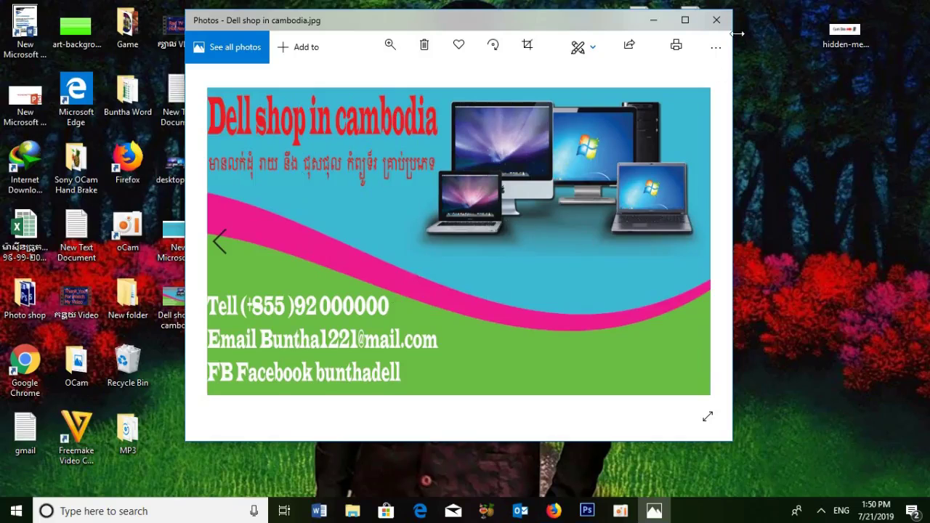
{"action": "left_click", "coordinate": [717, 21]}
{"action": "right_click", "coordinate": [363, 204]}
{"action": "left_click", "coordinate": [390, 243]}
{"action": "left_click", "coordinate": [586, 509]}
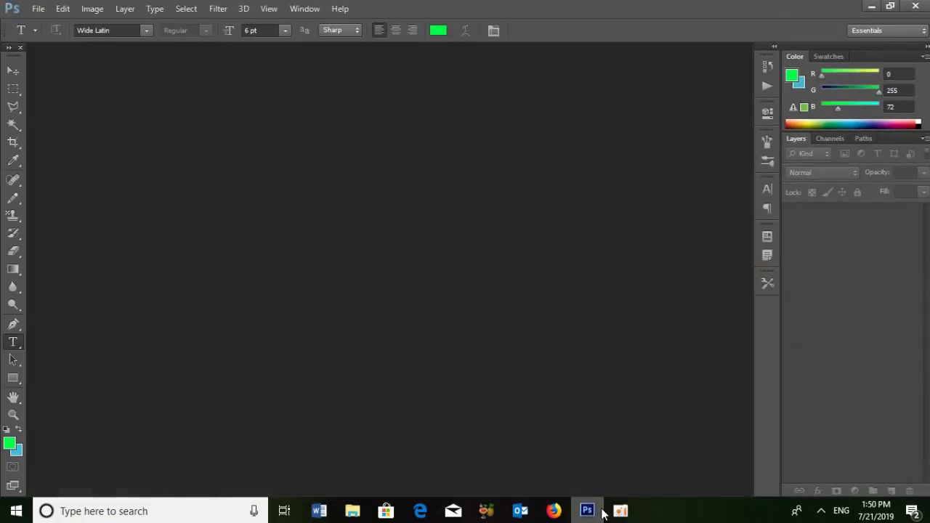
- Create a new document named Name Card: 9 × 5.5 cm, 300 pixels/inch, CMYK Color
{"action": "left_click", "coordinate": [38, 9]}
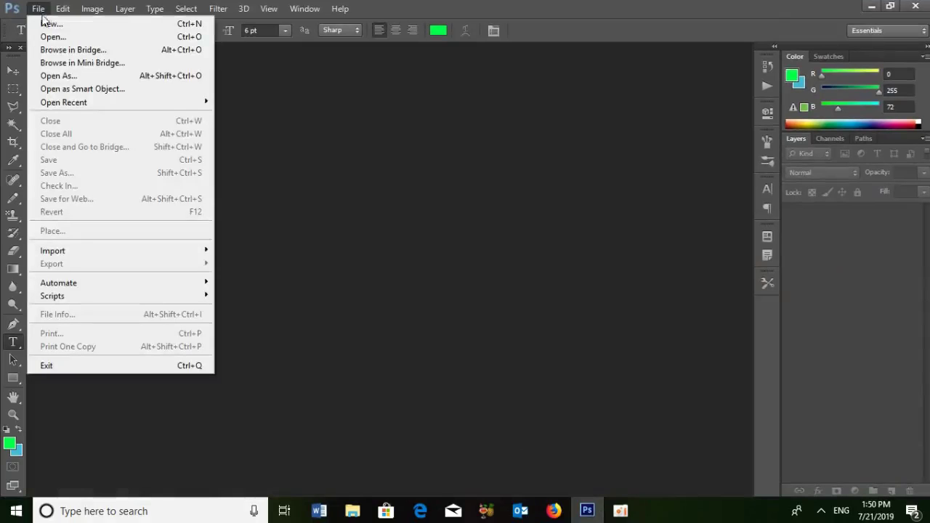
{"action": "left_click", "coordinate": [49, 24]}
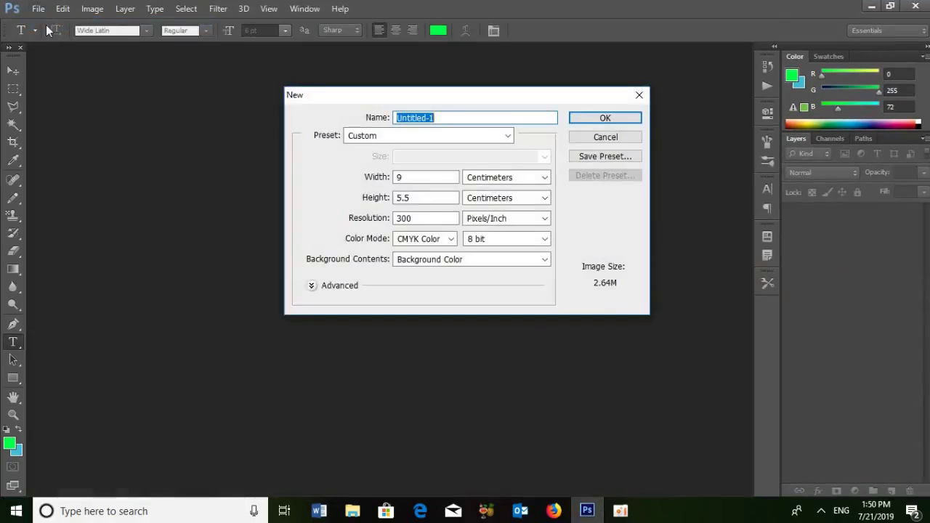
{"action": "left_click", "coordinate": [436, 176]}
{"action": "left_click_drag", "start_coordinate": [436, 118], "coordinate": [366, 113]}
{"action": "type", "text": "Name Card"}
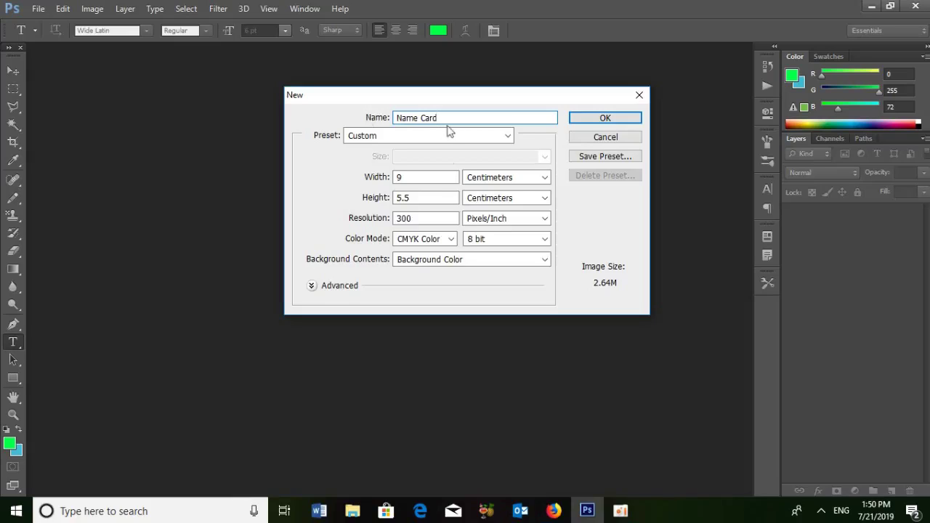
{"action": "left_click_drag", "start_coordinate": [426, 178], "coordinate": [411, 201]}
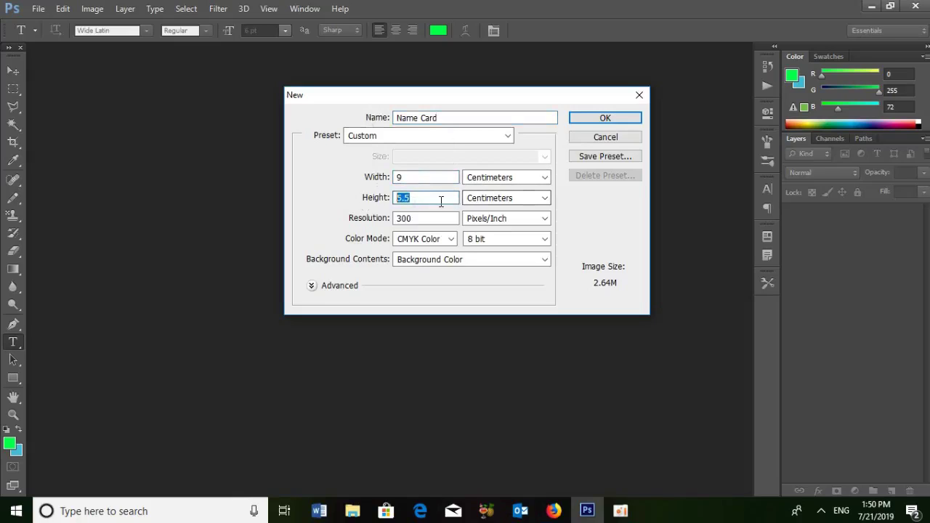
{"action": "left_click_drag", "start_coordinate": [444, 219], "coordinate": [347, 216]}
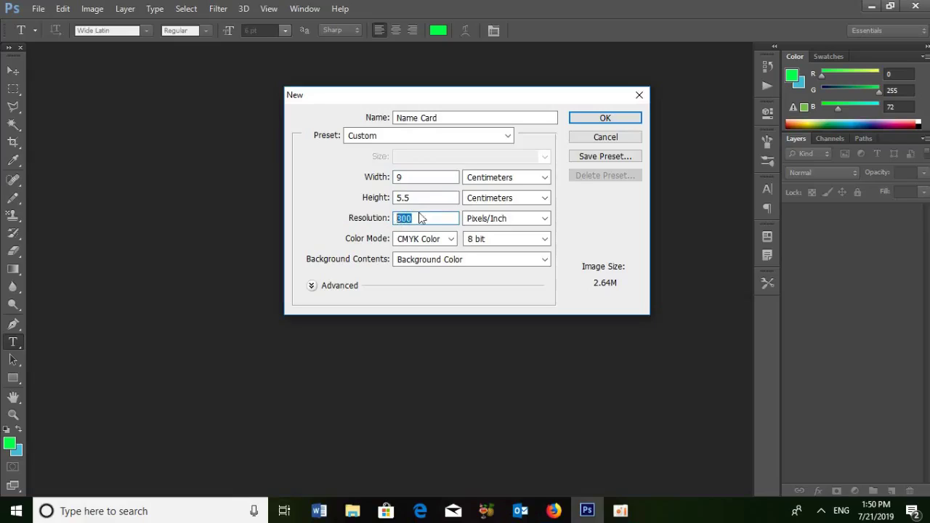
{"action": "left_click", "coordinate": [450, 240]}
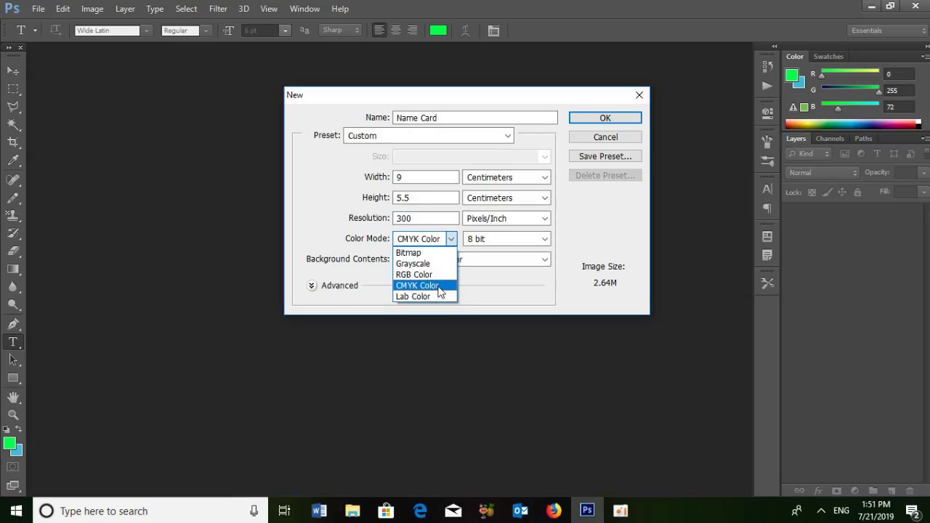
{"action": "left_click", "coordinate": [440, 291]}
{"action": "left_click", "coordinate": [616, 125]}
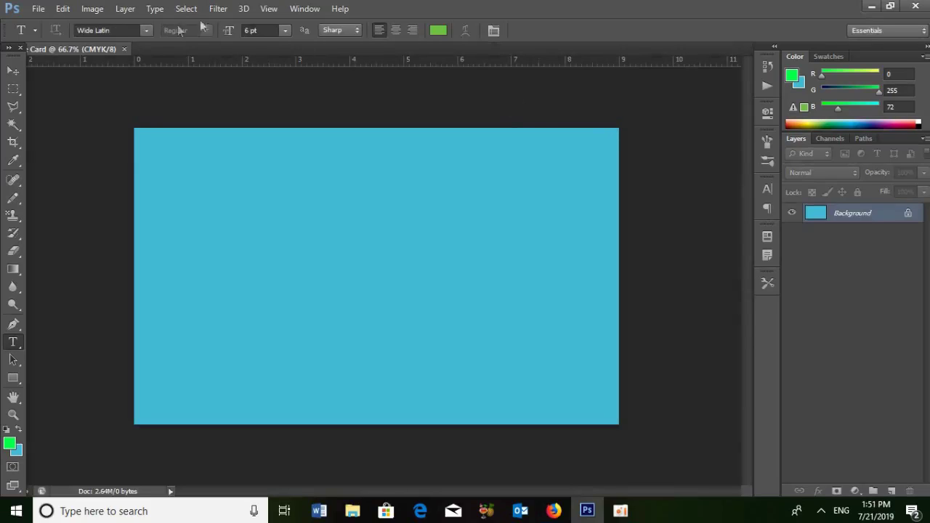
- Float the Name Card document into its own window lower in the workspace
{"action": "left_click_drag", "start_coordinate": [93, 51], "coordinate": [172, 95]}
{"action": "left_click_drag", "start_coordinate": [259, 91], "coordinate": [323, 84]}
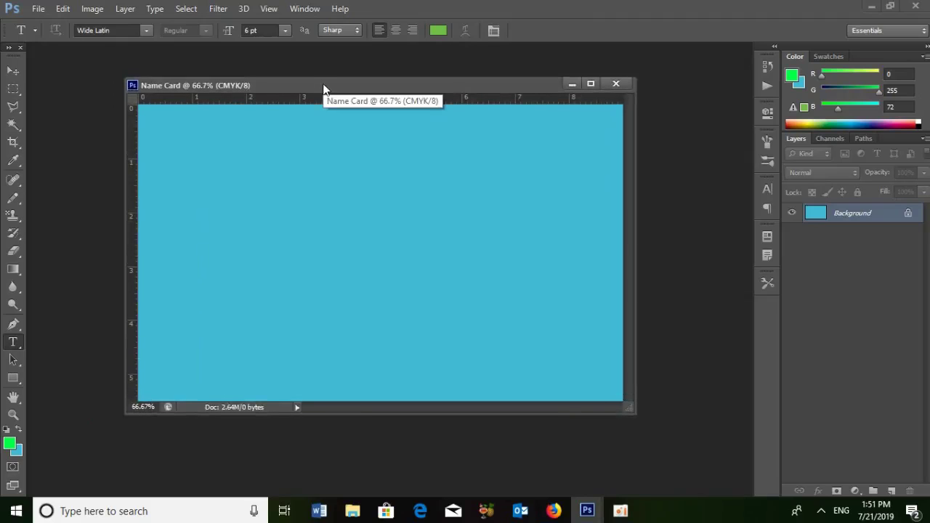
{"action": "left_click_drag", "start_coordinate": [322, 90], "coordinate": [312, 143]}
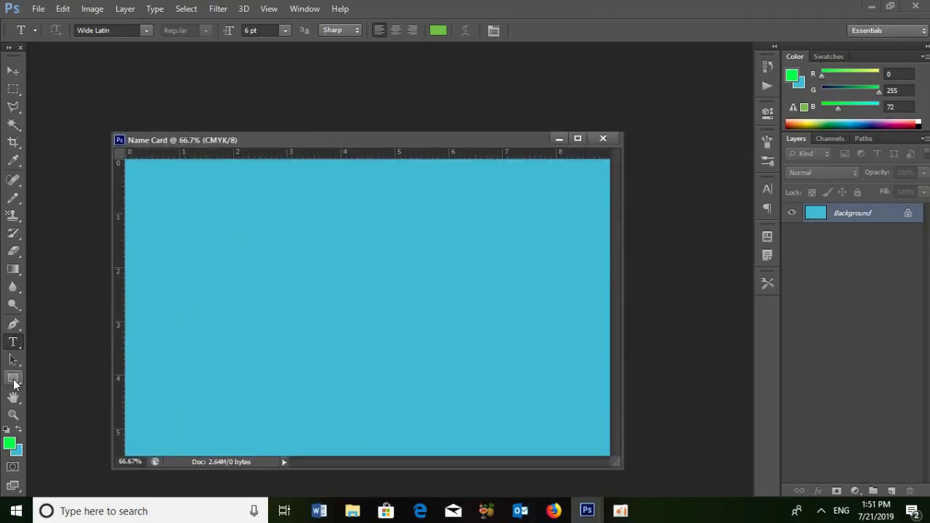
- Draw a green rectangle spanning the full width of the card's lower part
{"action": "left_click", "coordinate": [14, 379]}
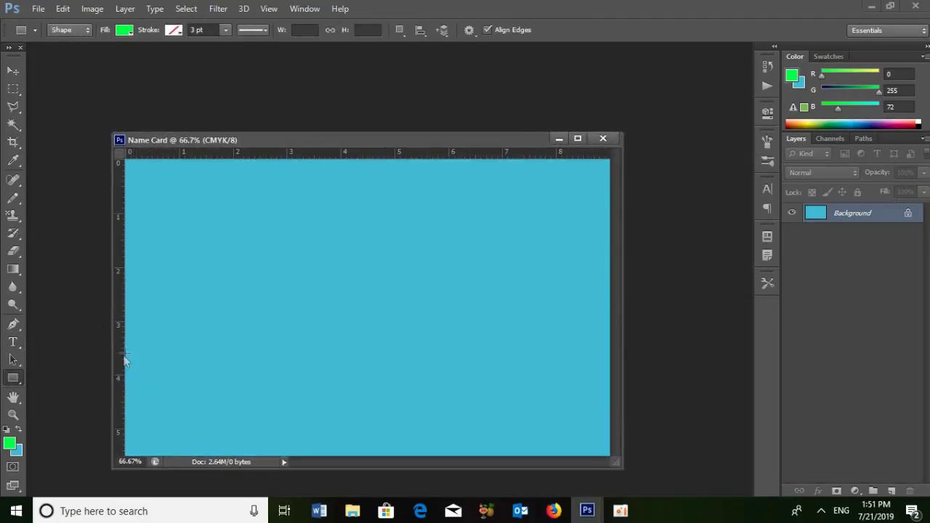
{"action": "left_click_drag", "start_coordinate": [125, 348], "coordinate": [623, 482]}
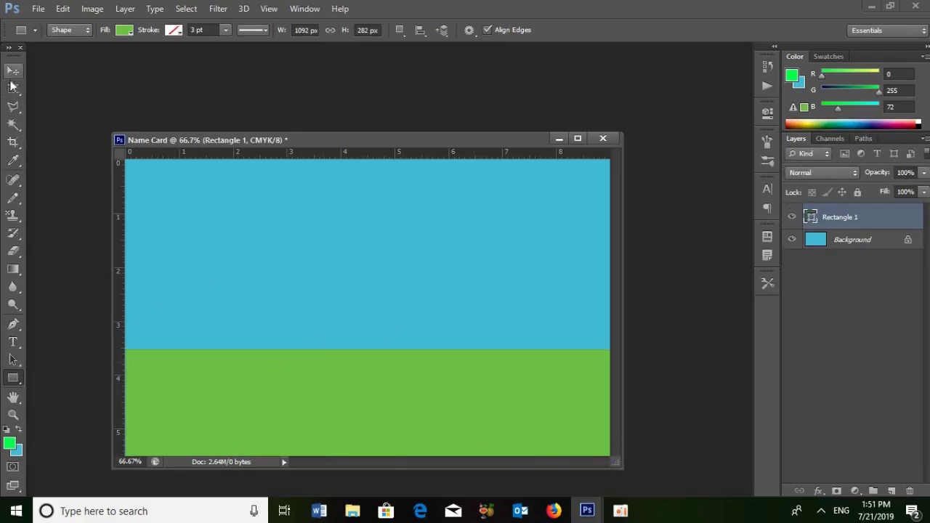
{"action": "left_click", "coordinate": [13, 77]}
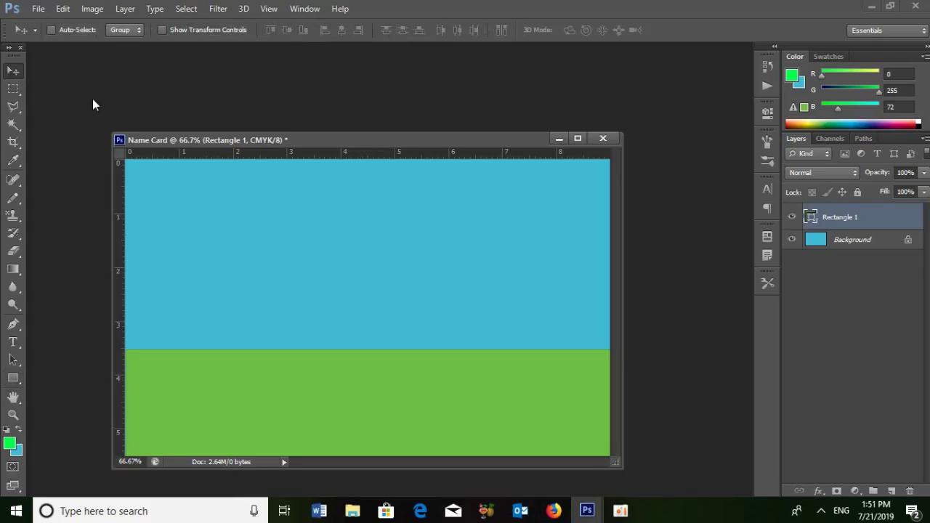
- Warp the green rectangle's top edge into a wave and duplicate it as Rectangle 1 copy
{"action": "key", "text": "ctrl+t"}
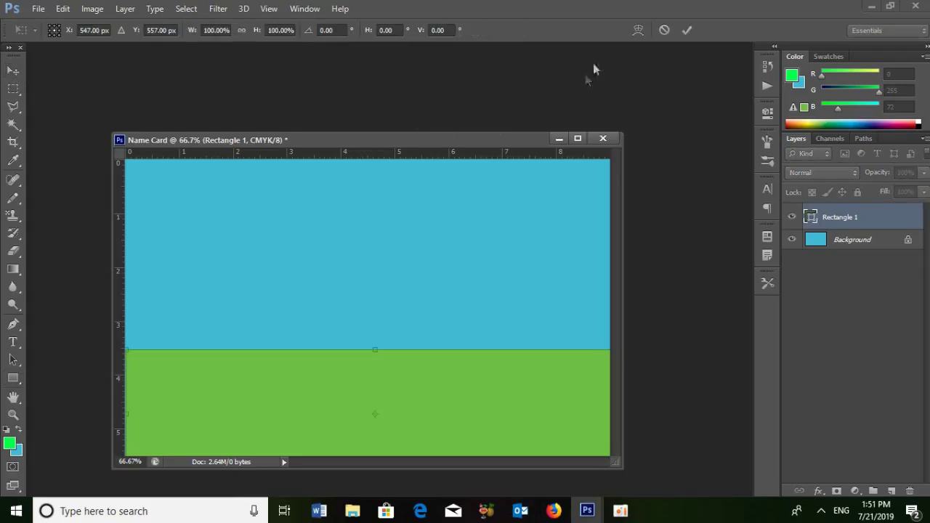
{"action": "left_click", "coordinate": [638, 31]}
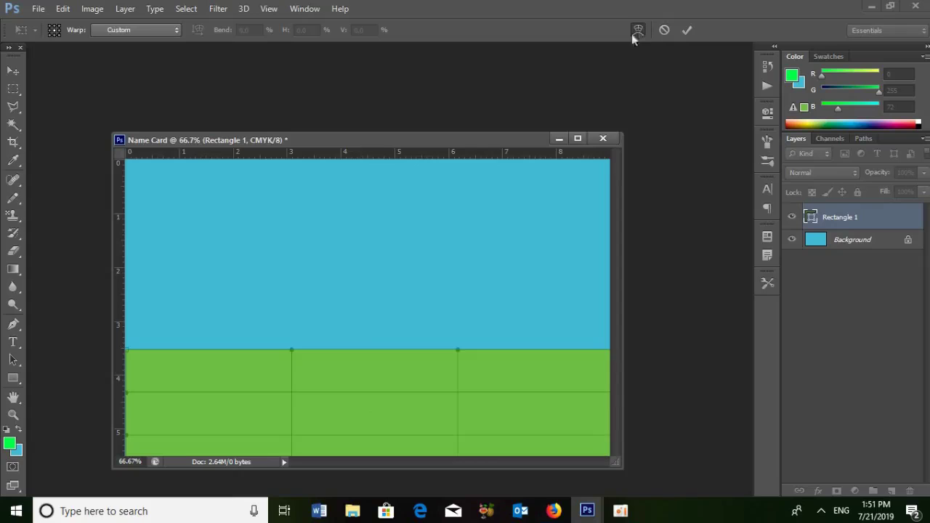
{"action": "left_click_drag", "start_coordinate": [457, 352], "coordinate": [430, 514]}
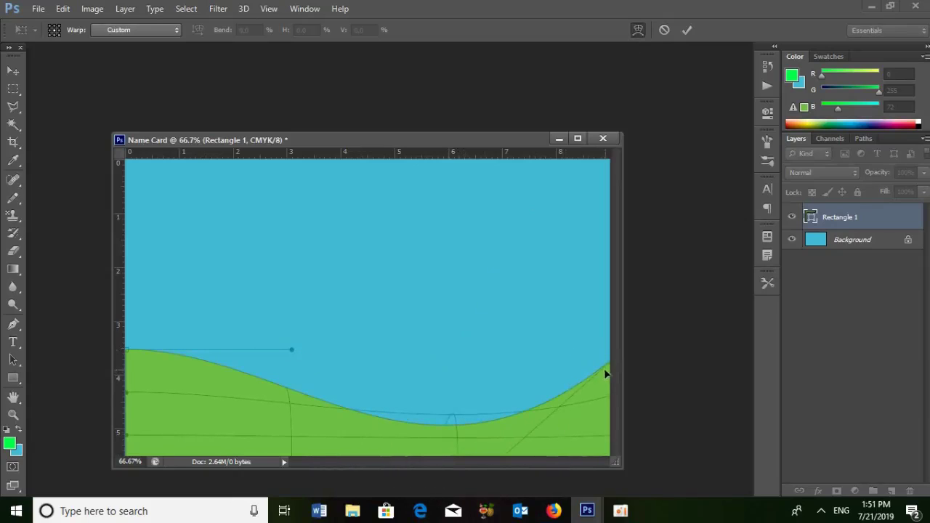
{"action": "left_click_drag", "start_coordinate": [608, 368], "coordinate": [656, 358]}
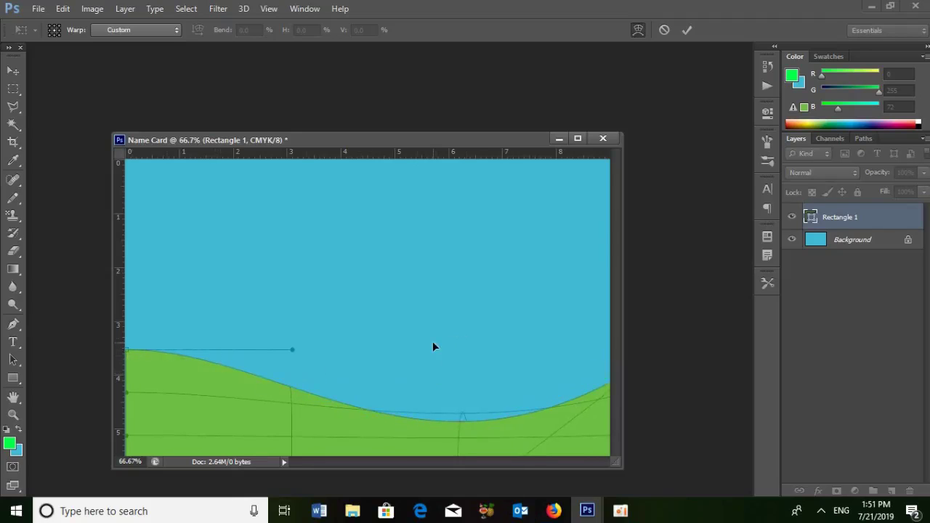
{"action": "key", "text": "Return"}
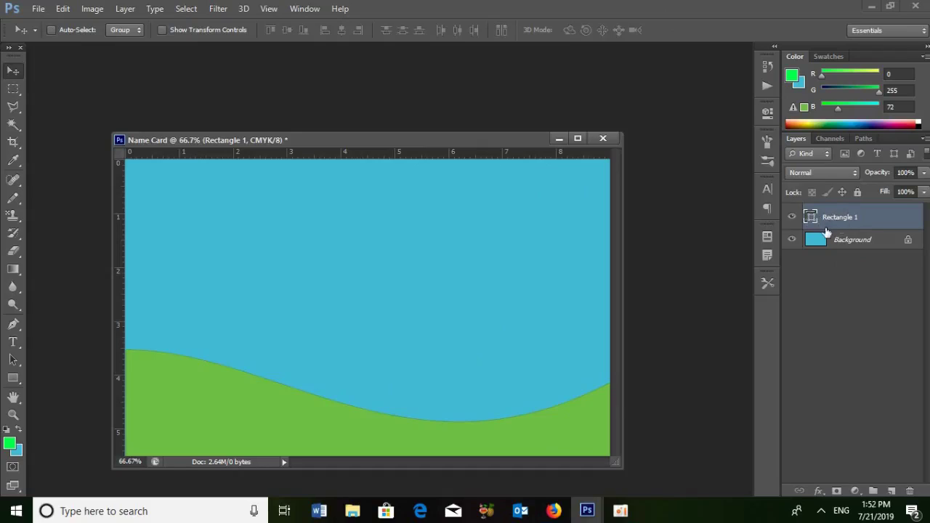
{"action": "key", "text": "ctrl+j"}
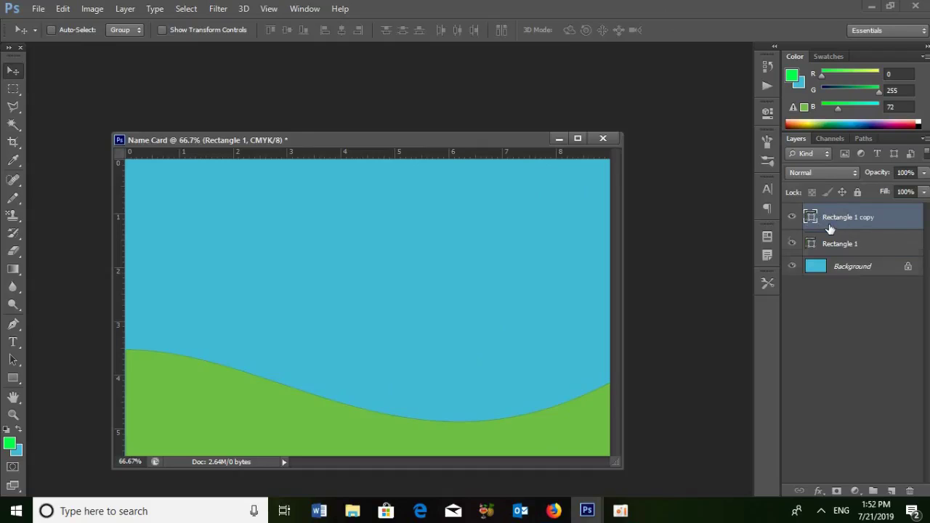
- Reorder the wave layers, set the background colour to magenta (#ff00ea), and select Rectangle 1
{"action": "left_click_drag", "start_coordinate": [841, 219], "coordinate": [848, 248]}
{"action": "left_click", "coordinate": [16, 452]}
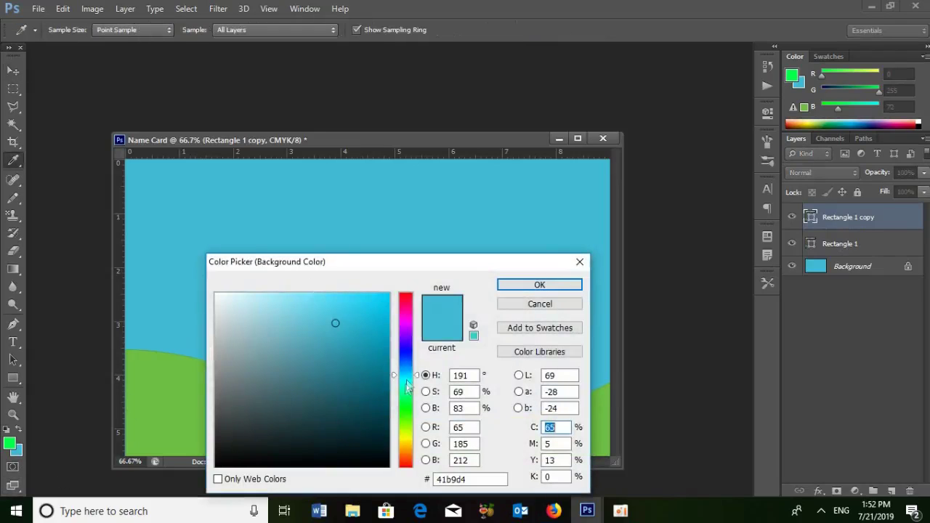
{"action": "left_click", "coordinate": [405, 429]}
{"action": "left_click", "coordinate": [387, 294]}
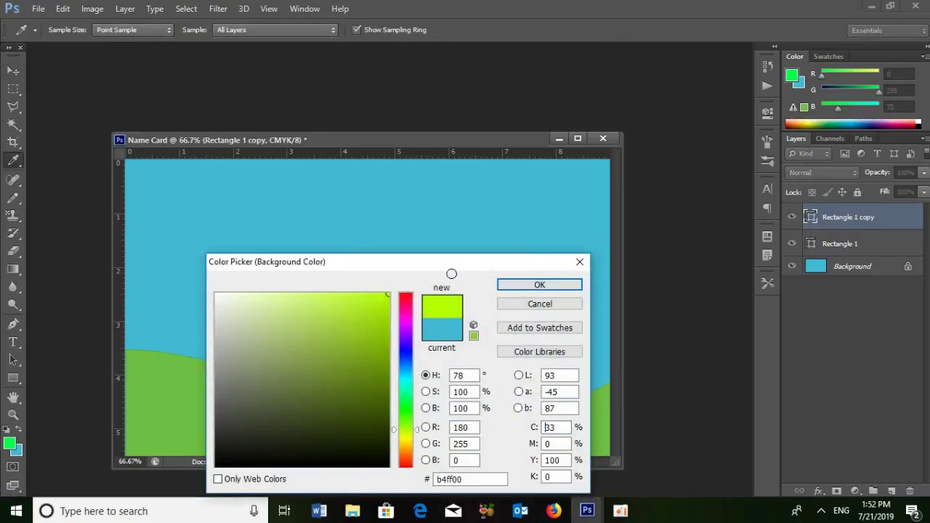
{"action": "left_click", "coordinate": [406, 295]}
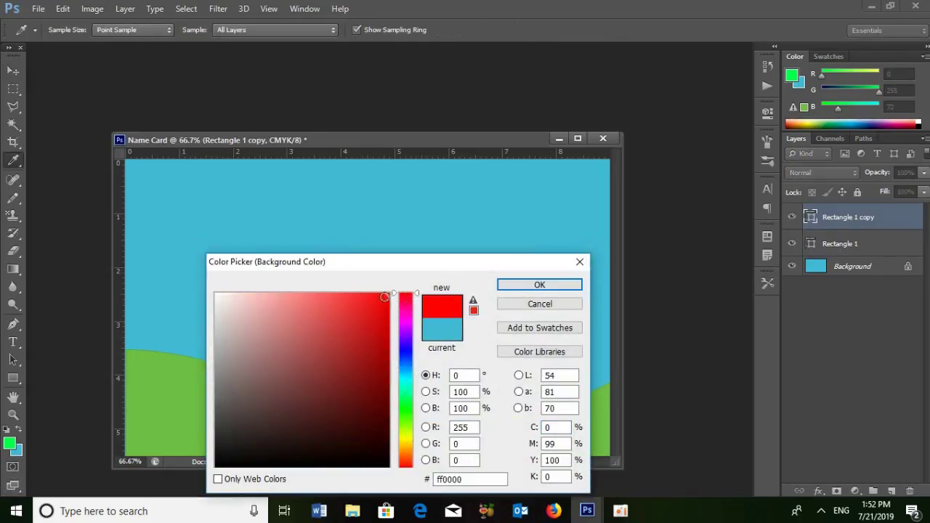
{"action": "mouse_move", "coordinate": [405, 317]}
{"action": "left_mouse_down"}
{"action": "mouse_move", "coordinate": [404, 308]}
{"action": "mouse_move", "coordinate": [404, 319]}
{"action": "left_mouse_up"}
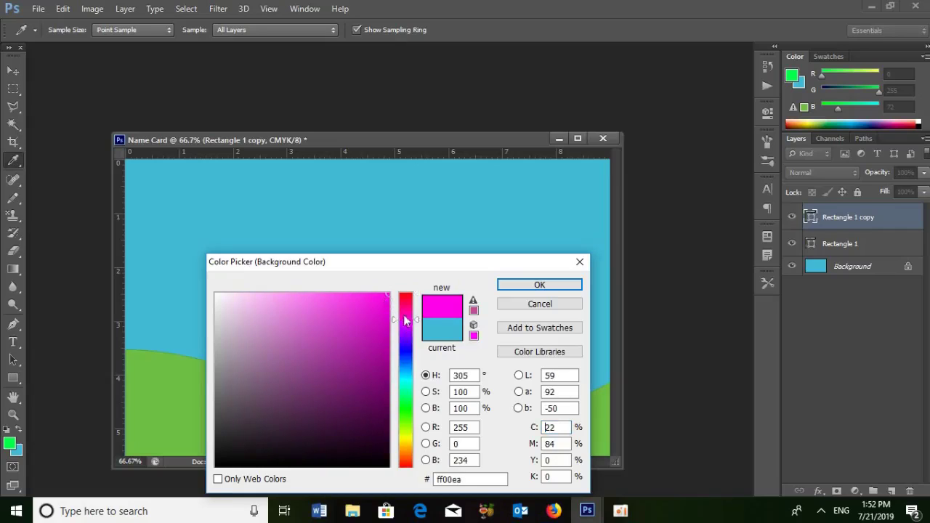
{"action": "left_click", "coordinate": [530, 289]}
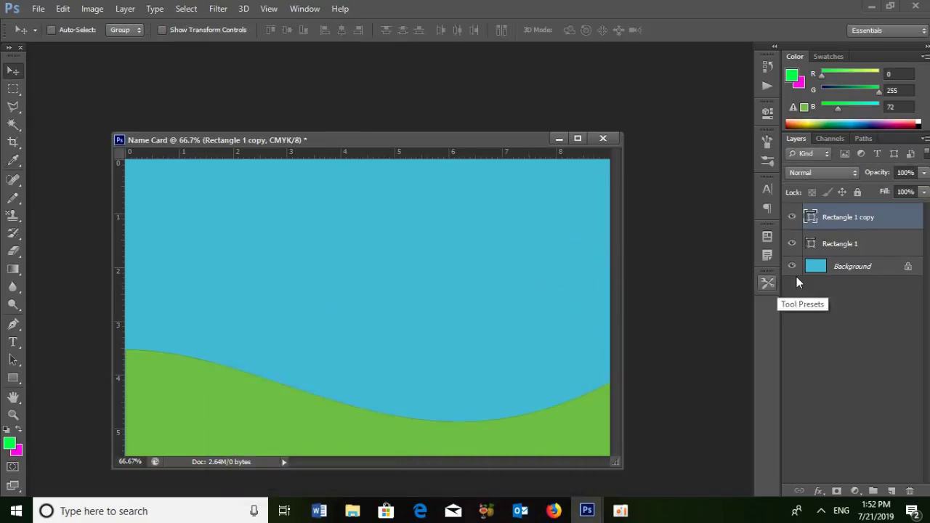
{"action": "left_click", "coordinate": [848, 244]}
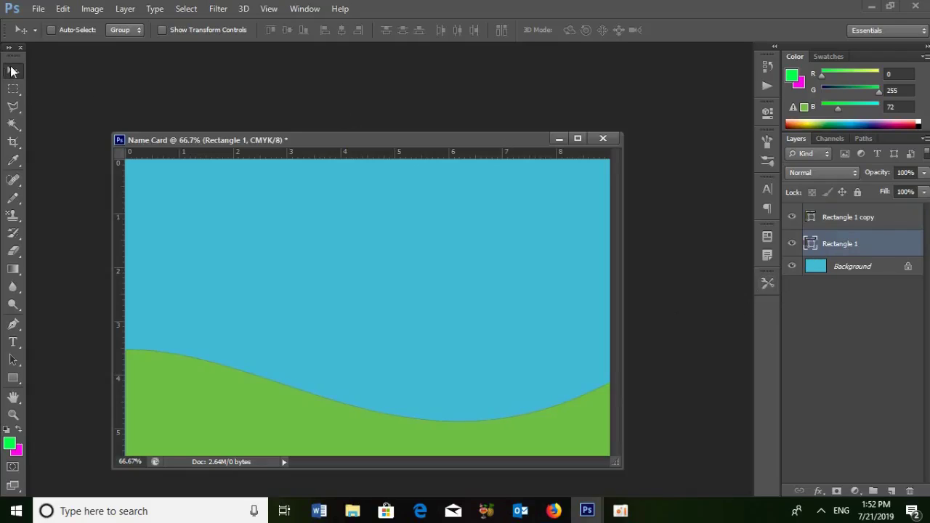
- Rotate Rectangle 1 to about 3.6° so the magenta band curves just above the green wave
{"action": "key", "text": "Up"}
{"action": "key", "text": "Up"}
{"action": "key", "text": "Up"}
{"action": "key", "text": "Up"}
{"action": "key", "text": "Up"}
{"action": "key", "text": "Up"}
{"action": "key", "text": "Up"}
{"action": "key", "text": "Up"}
{"action": "key", "text": "Up"}
{"action": "key", "text": "Up"}
{"action": "key", "text": "Up"}
{"action": "key", "text": "Up"}
{"action": "key", "text": "Up"}
{"action": "key", "text": "Up"}
{"action": "key", "text": "Up"}
{"action": "key", "text": "Up"}
{"action": "key", "text": "Up"}
{"action": "key", "text": "Up"}
{"action": "key", "text": "Up"}
{"action": "key", "text": "Up"}
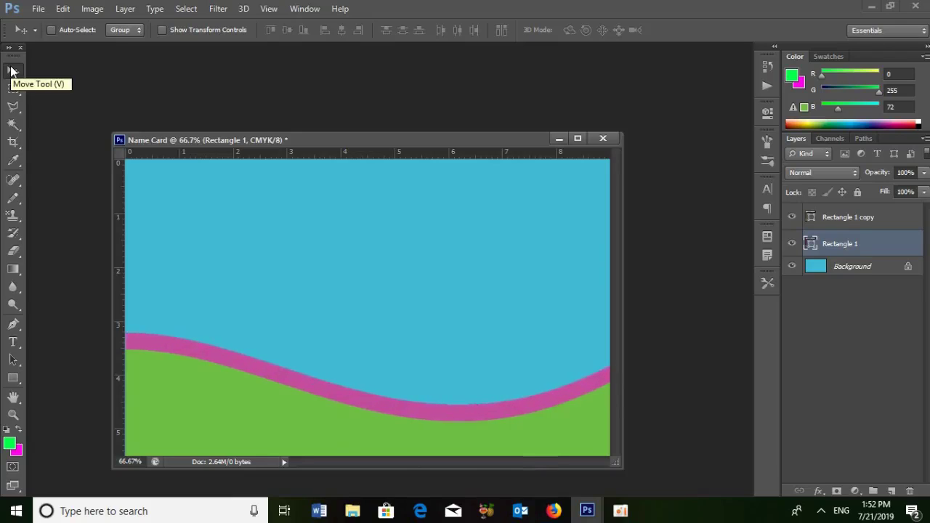
{"action": "key", "text": "Down"}
{"action": "key", "text": "Down"}
{"action": "key", "text": "Down"}
{"action": "key", "text": "Down"}
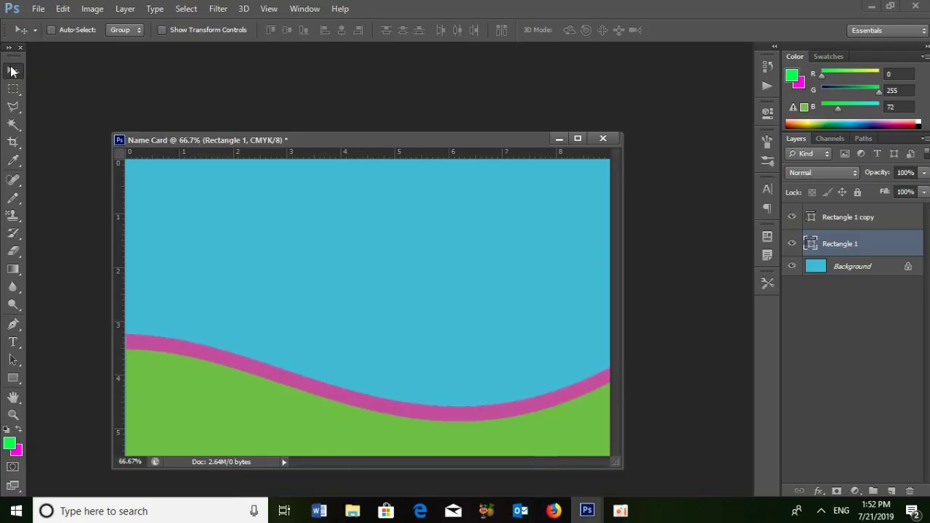
{"action": "key", "text": "ctrl+t"}
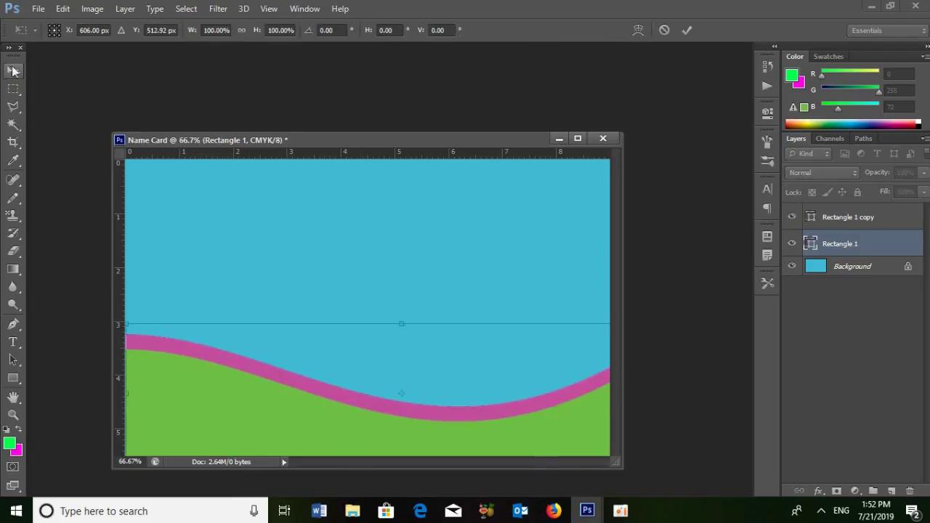
{"action": "left_click_drag", "start_coordinate": [476, 269], "coordinate": [482, 270]}
{"action": "left_click_drag", "start_coordinate": [413, 293], "coordinate": [482, 265]}
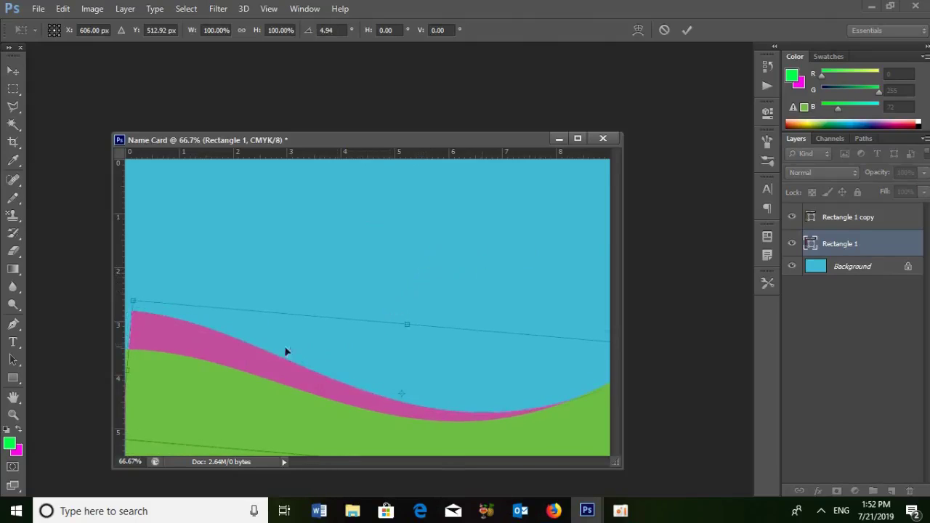
{"action": "left_click_drag", "start_coordinate": [247, 347], "coordinate": [238, 345]}
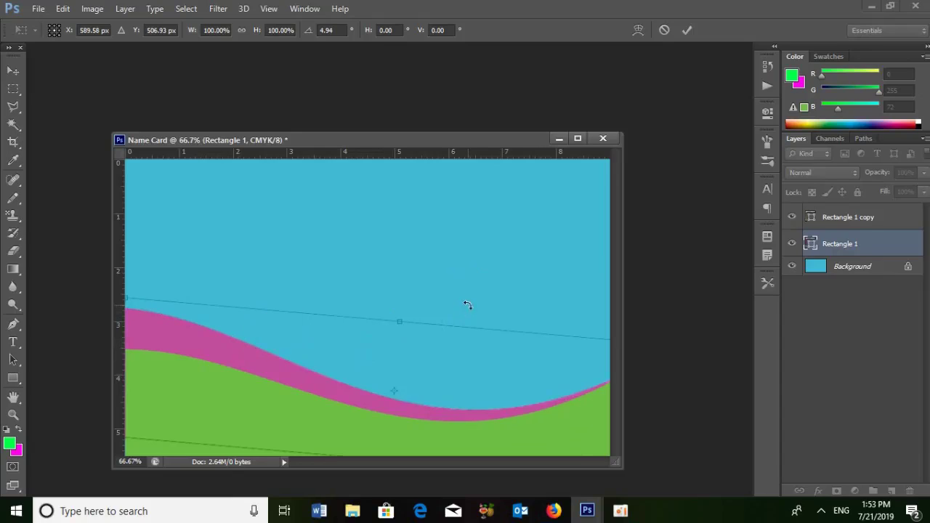
{"action": "key", "text": "Up"}
{"action": "key", "text": "Up"}
{"action": "key", "text": "Up"}
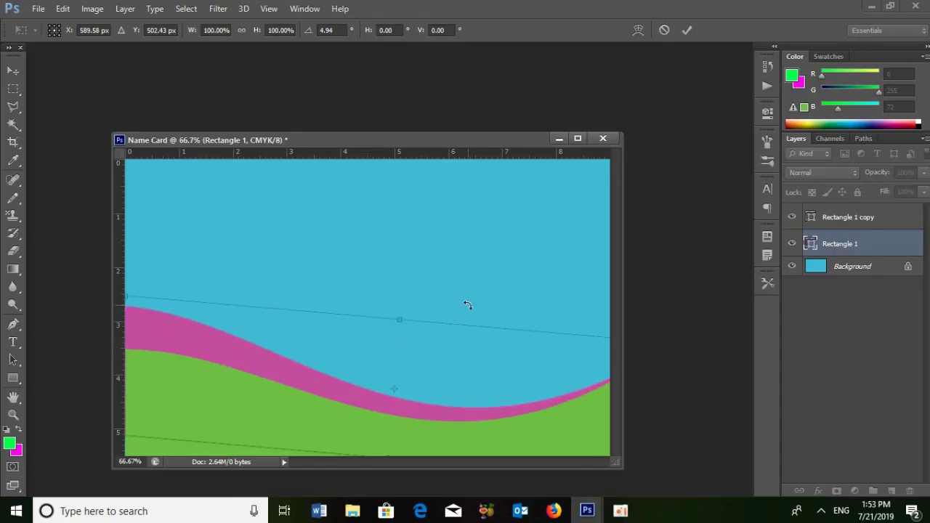
{"action": "key", "text": "Down"}
{"action": "key", "text": "Down"}
{"action": "key", "text": "Down"}
{"action": "key", "text": "Down"}
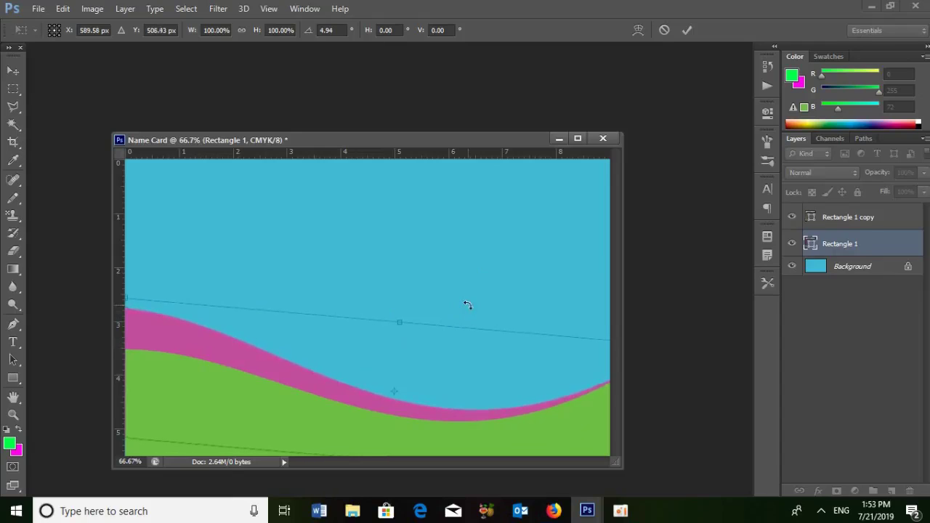
{"action": "left_click_drag", "start_coordinate": [357, 287], "coordinate": [356, 286]}
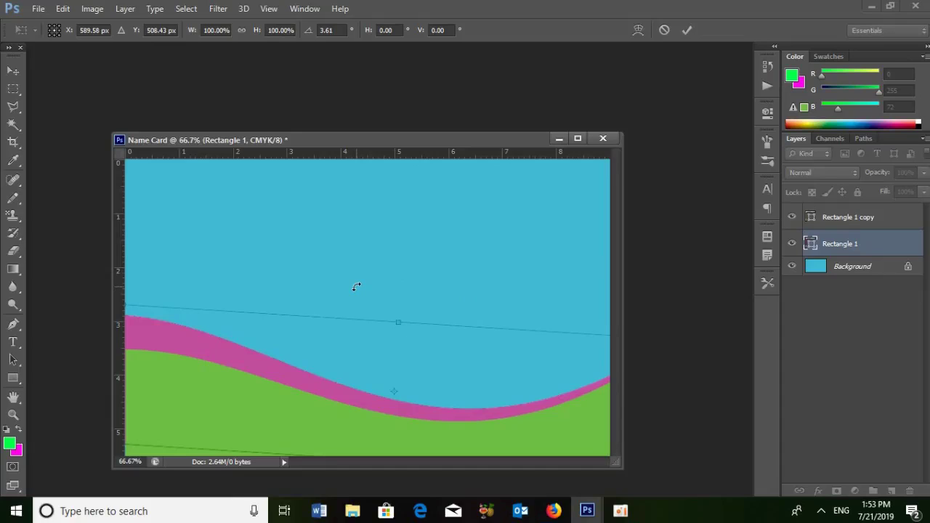
{"action": "key", "text": "Return"}
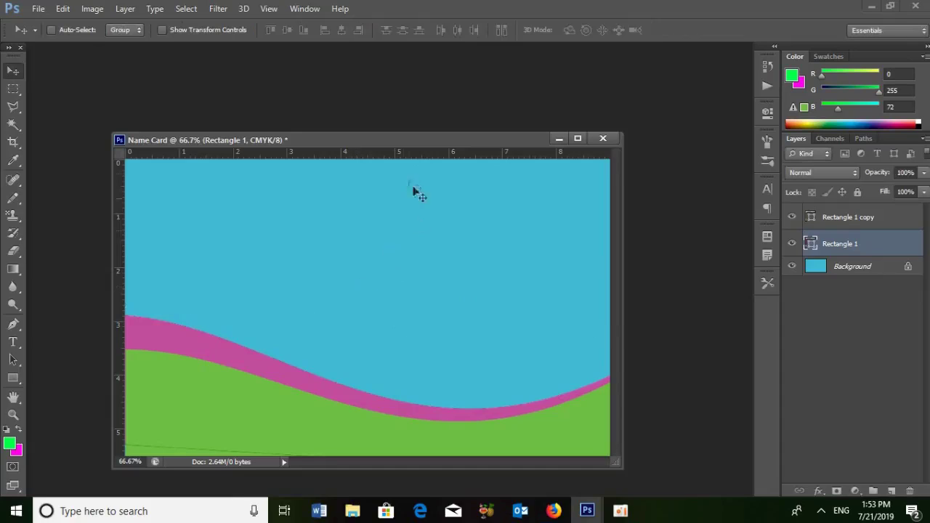
{"action": "left_click_drag", "start_coordinate": [370, 140], "coordinate": [376, 120]}
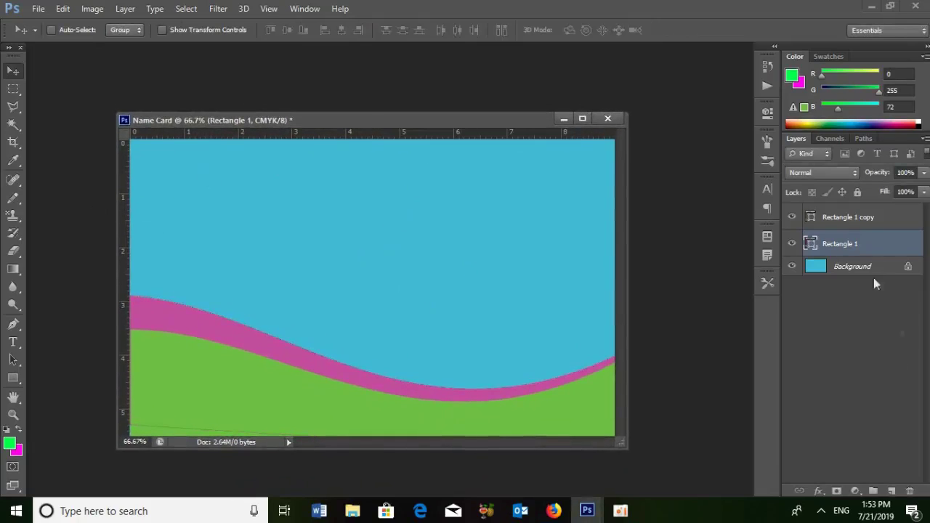
- Select Rectangle 1 copy and open the desktop_computer_png_382603 image
{"action": "left_click", "coordinate": [850, 218]}
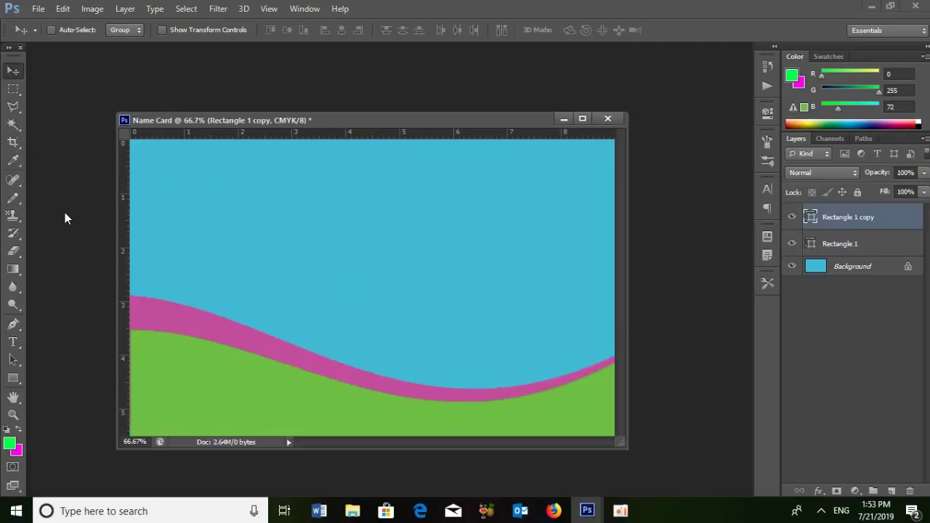
{"action": "double_click", "coordinate": [65, 216]}
{"action": "left_click", "coordinate": [523, 356]}
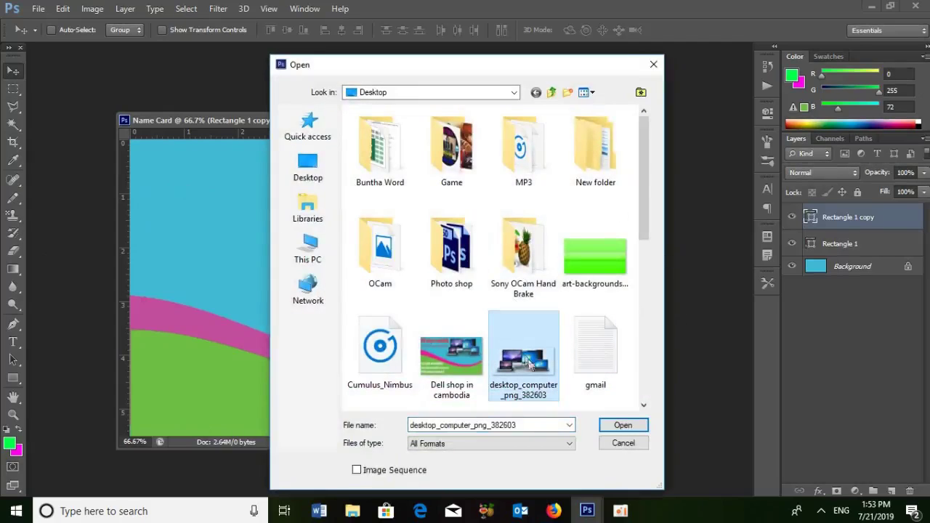
{"action": "left_click", "coordinate": [623, 425]}
- Drag the computers picture into Name Card as Layer 1, above the waves
{"action": "left_click_drag", "start_coordinate": [368, 138], "coordinate": [600, 182]}
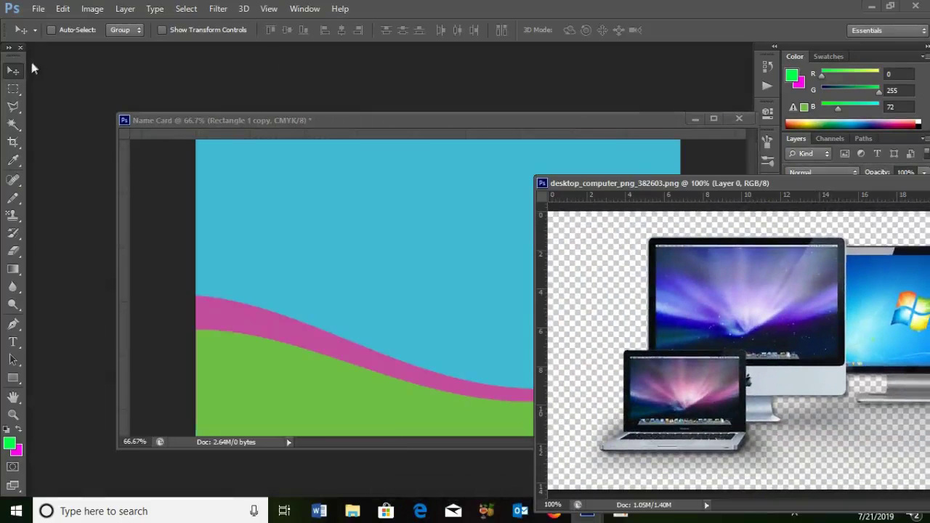
{"action": "left_click_drag", "start_coordinate": [431, 235], "coordinate": [426, 230]}
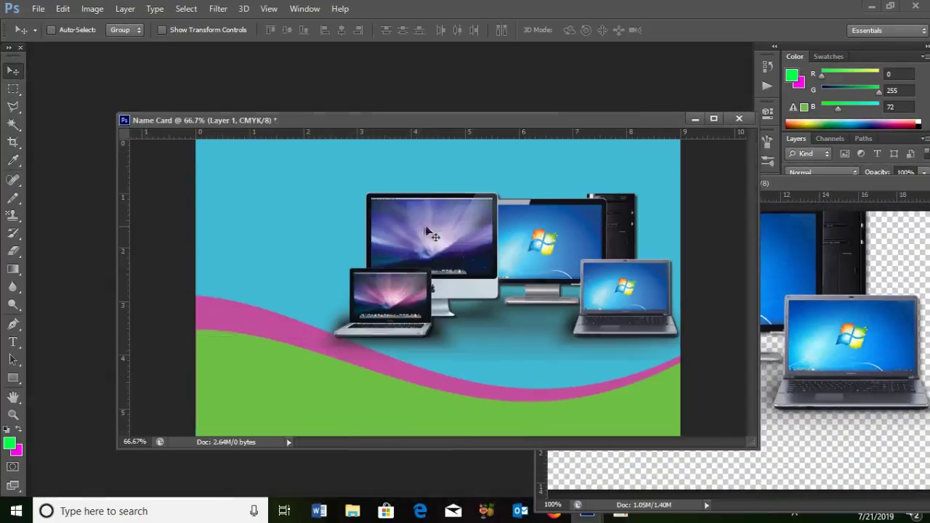
{"action": "left_click_drag", "start_coordinate": [509, 249], "coordinate": [507, 217]}
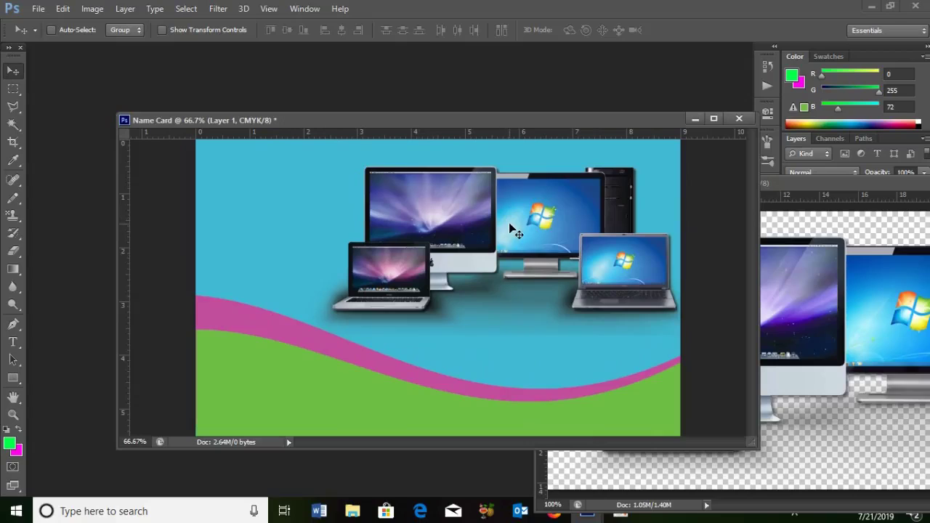
{"action": "key", "text": "t"}
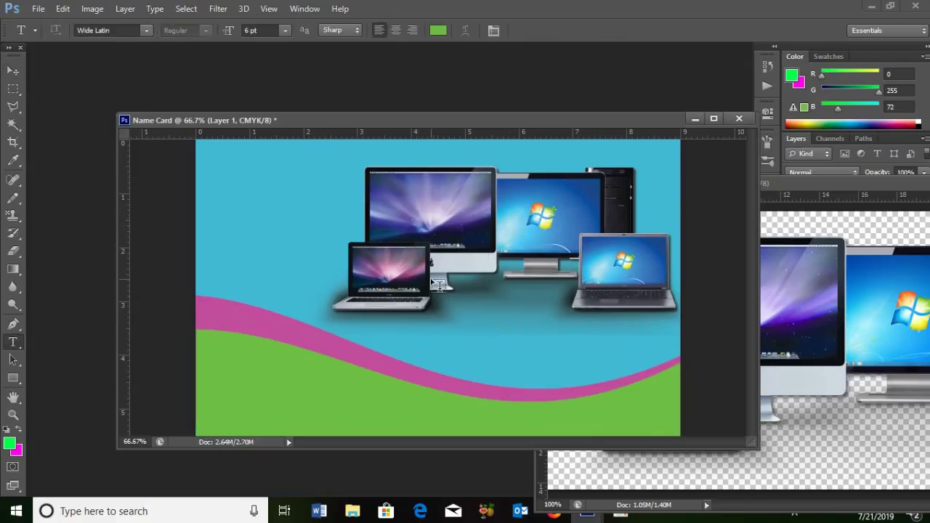
{"action": "left_click", "coordinate": [13, 71]}
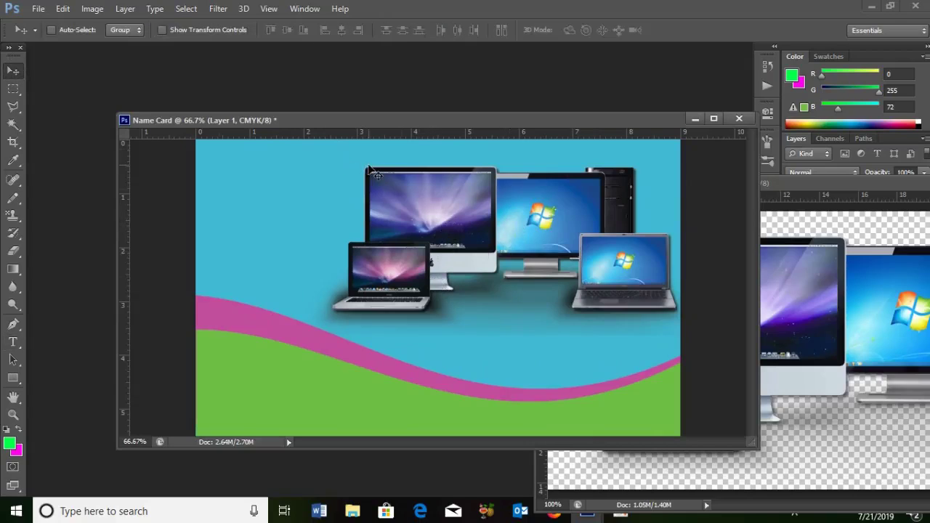
- Scale the computers to about 72%, place them top-right, and close the source image
{"action": "key", "text": "ctrl+t"}
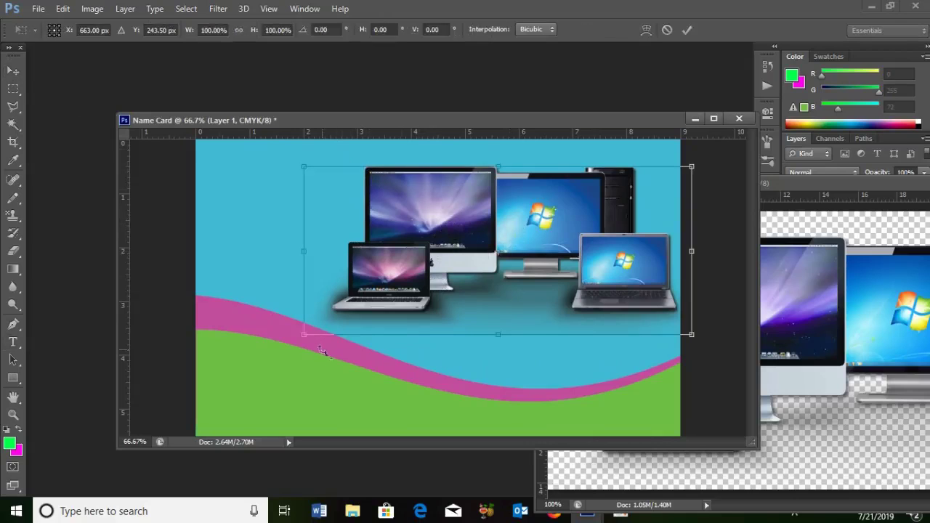
{"action": "left_click_drag", "start_coordinate": [303, 334], "coordinate": [370, 325]}
{"action": "left_click_drag", "start_coordinate": [448, 264], "coordinate": [502, 211]}
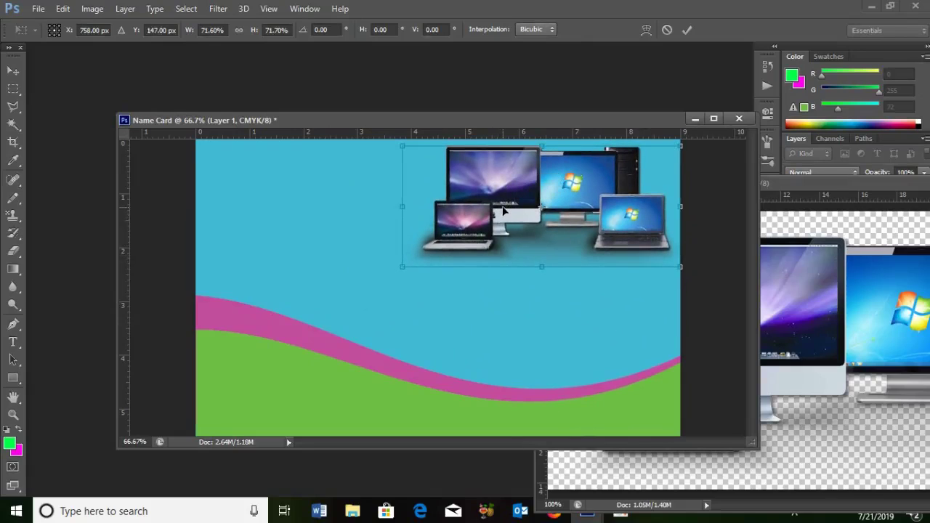
{"action": "key", "text": "Return"}
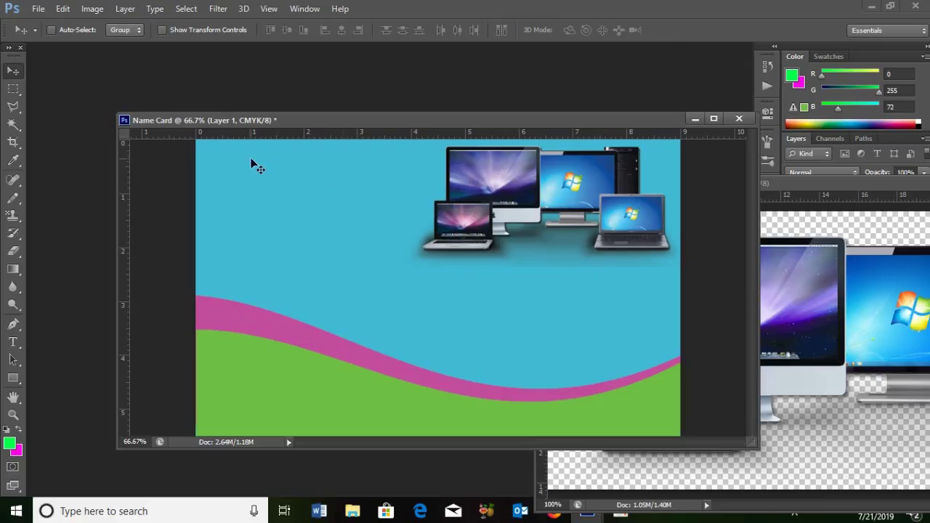
{"action": "left_click_drag", "start_coordinate": [823, 183], "coordinate": [460, 282]}
{"action": "left_click", "coordinate": [759, 283]}
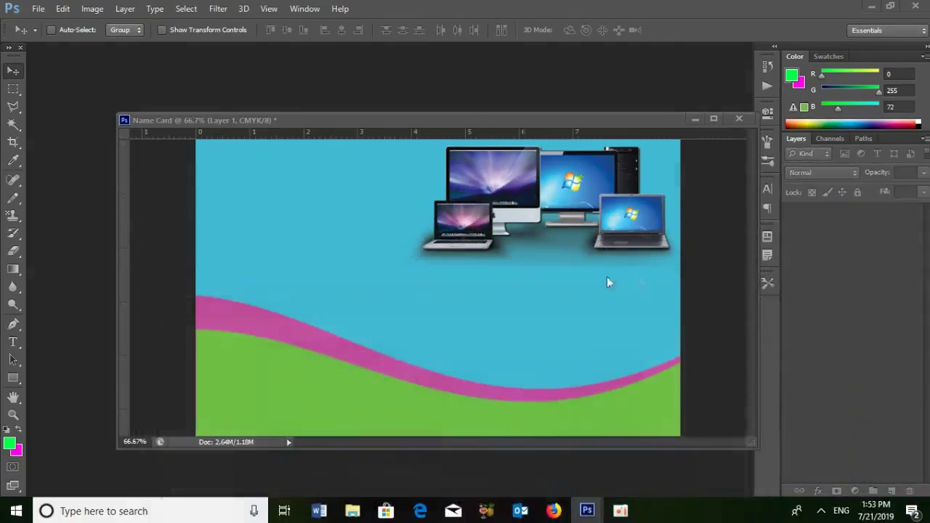
- Type the title 'Dell Cambodia' in 24 pt green lettering at the card's top-left
{"action": "left_click", "coordinate": [13, 342]}
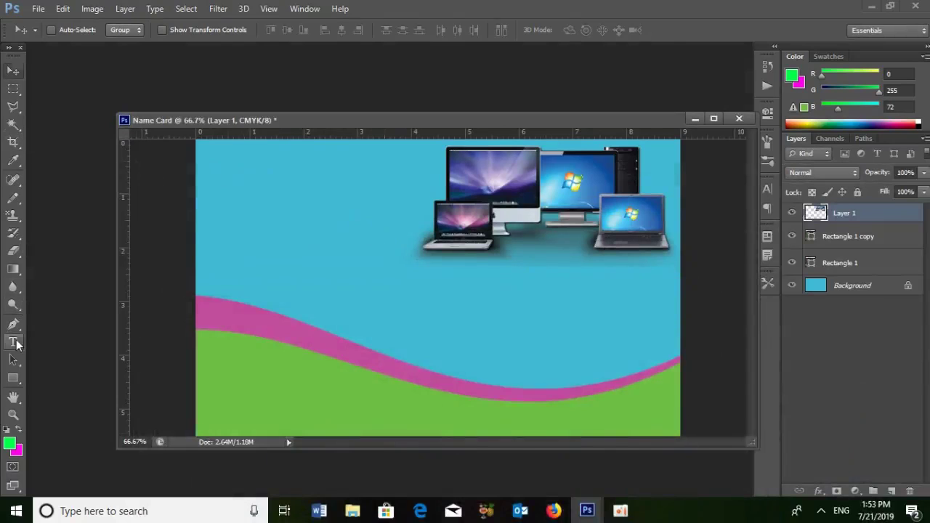
{"action": "left_click", "coordinate": [203, 165]}
{"action": "left_click", "coordinate": [285, 30]}
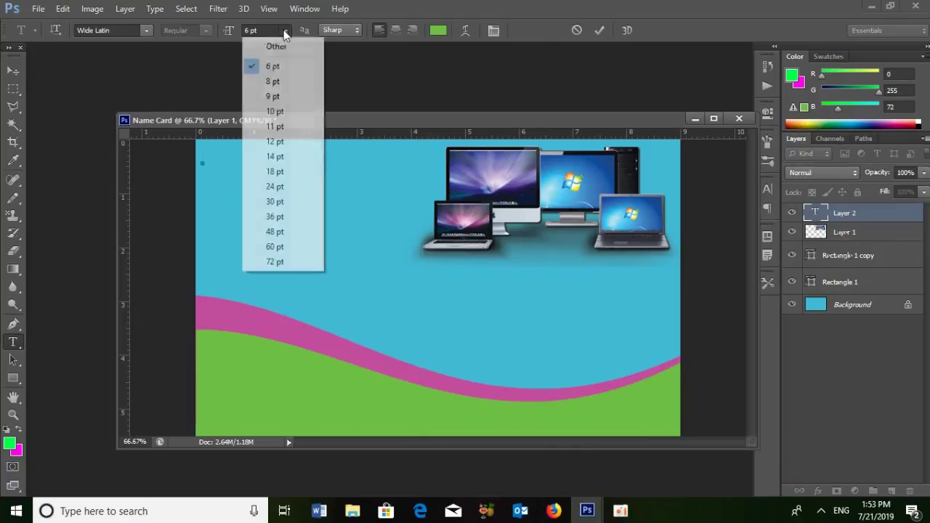
{"action": "left_click", "coordinate": [274, 186]}
{"action": "type", "text": "C"}
{"action": "type", "text": "ell"}
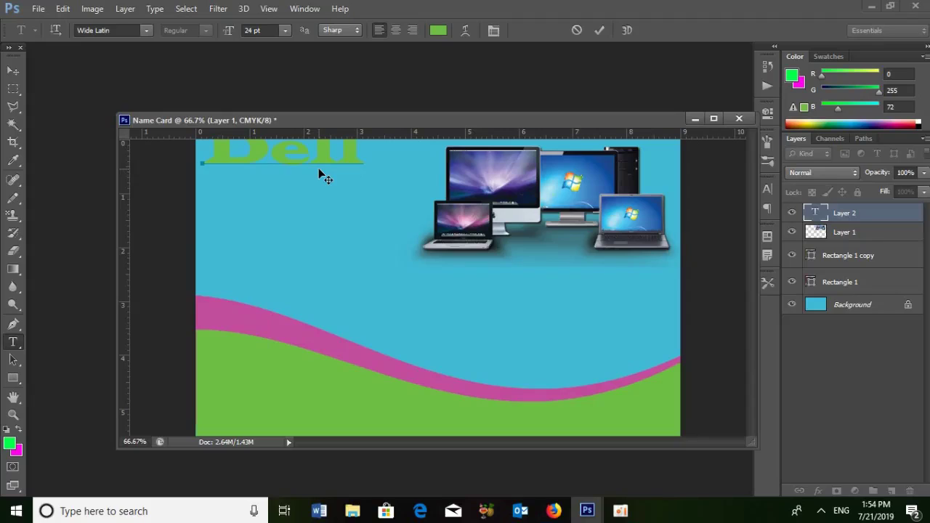
{"action": "type", "text": " Cambod"}
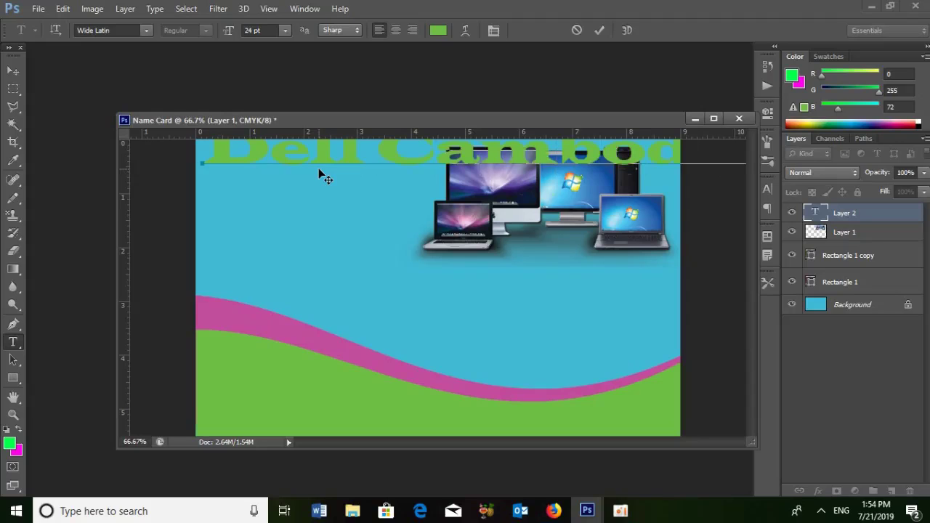
{"action": "left_click", "coordinate": [13, 71]}
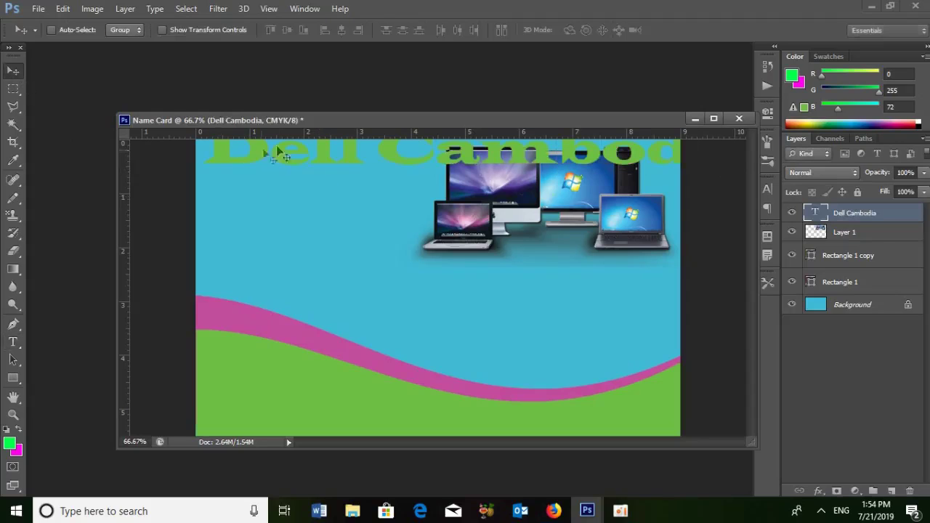
- Move and scale the Dell Cambodia title down to fit the top-left beside the computers
{"action": "left_click_drag", "start_coordinate": [324, 153], "coordinate": [300, 233]}
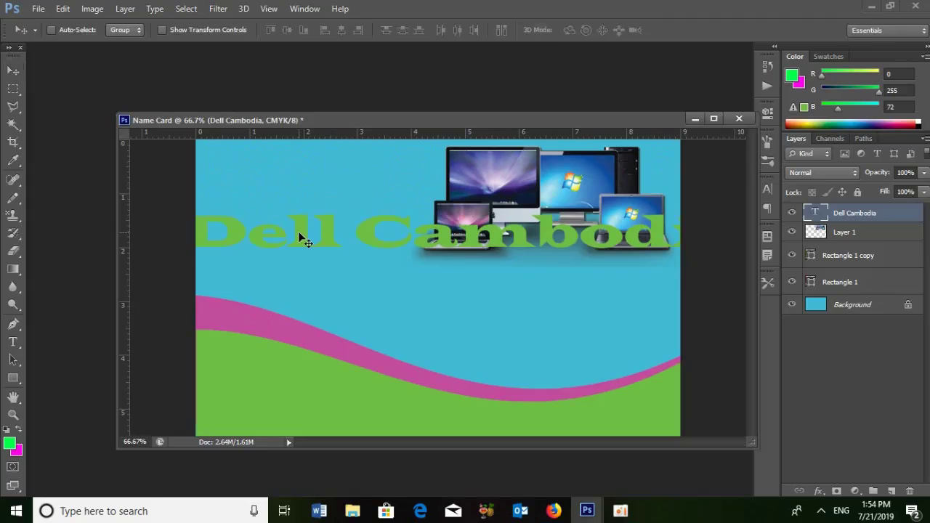
{"action": "key", "text": "ctrl+t"}
{"action": "left_click_drag", "start_coordinate": [179, 262], "coordinate": [285, 268]}
{"action": "left_click_drag", "start_coordinate": [431, 245], "coordinate": [417, 228]}
{"action": "left_click_drag", "start_coordinate": [605, 150], "coordinate": [440, 167]}
{"action": "left_click_drag", "start_coordinate": [215, 169], "coordinate": [199, 169]}
{"action": "key", "text": "Return"}
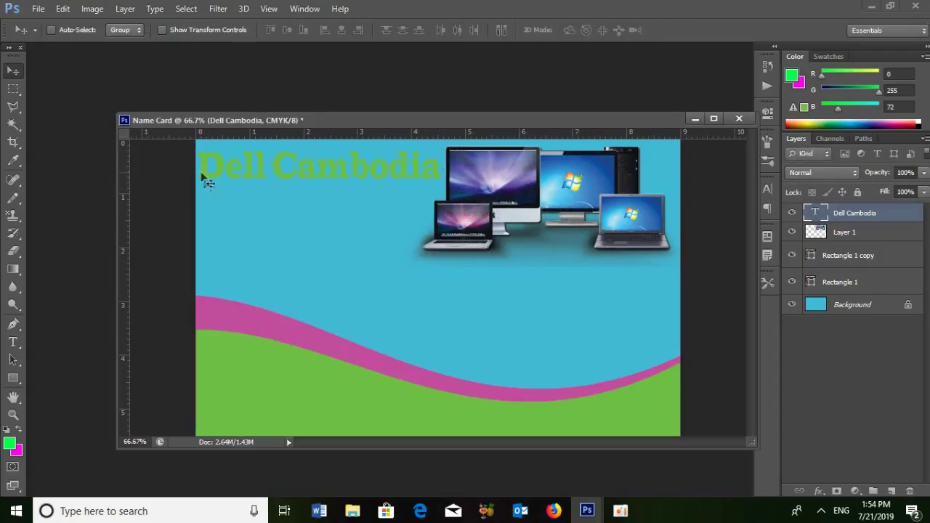
- Select the whole Dell Cambodia title line for editing
{"action": "left_click", "coordinate": [12, 341]}
{"action": "left_click", "coordinate": [204, 164]}
{"action": "left_click_drag", "start_coordinate": [195, 166], "coordinate": [436, 167]}
- Change the Dell Cambodia title colour from green to bright red (ff002a) and commit the text
{"action": "left_click", "coordinate": [438, 30]}
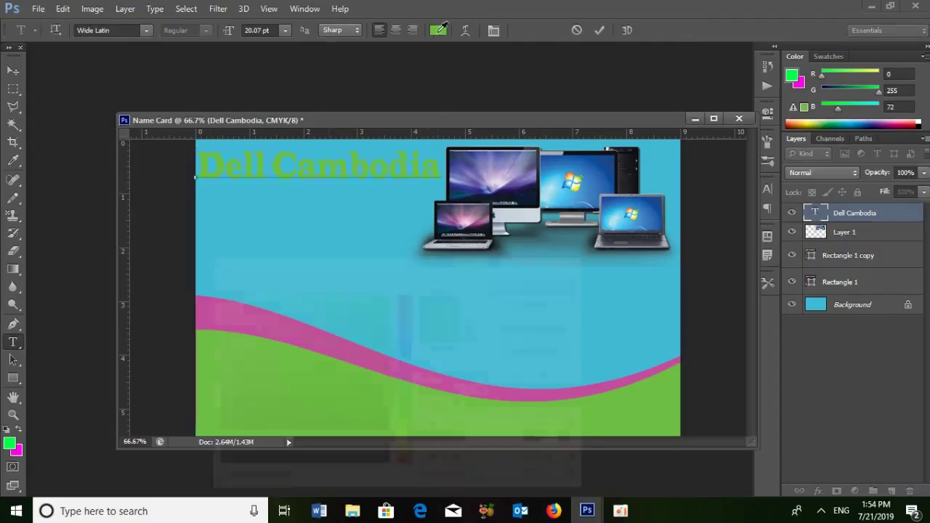
{"action": "left_click", "coordinate": [402, 300]}
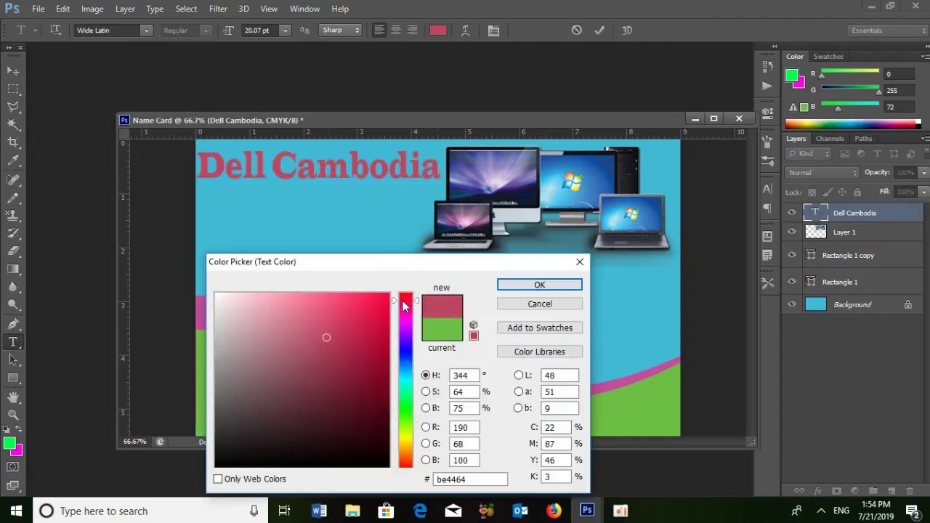
{"action": "left_click_drag", "start_coordinate": [404, 310], "coordinate": [408, 355]}
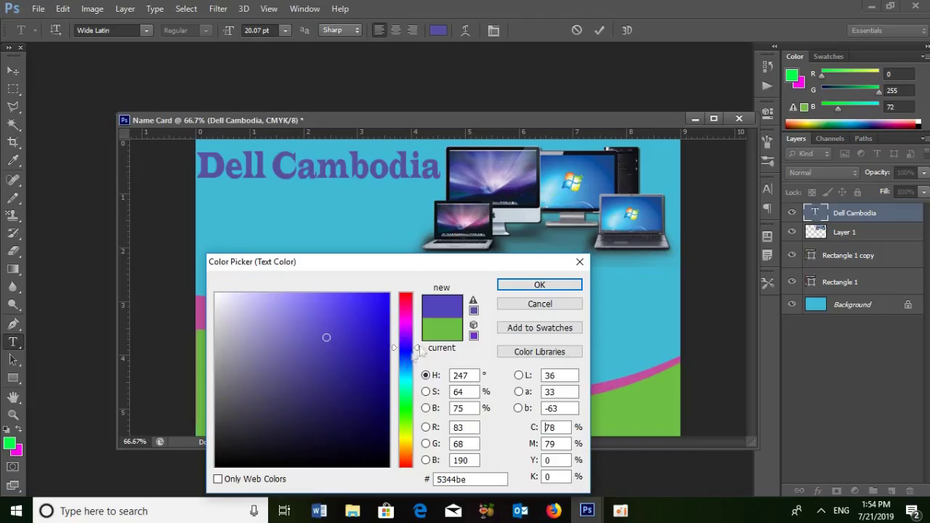
{"action": "left_click", "coordinate": [440, 330]}
{"action": "left_click", "coordinate": [405, 321]}
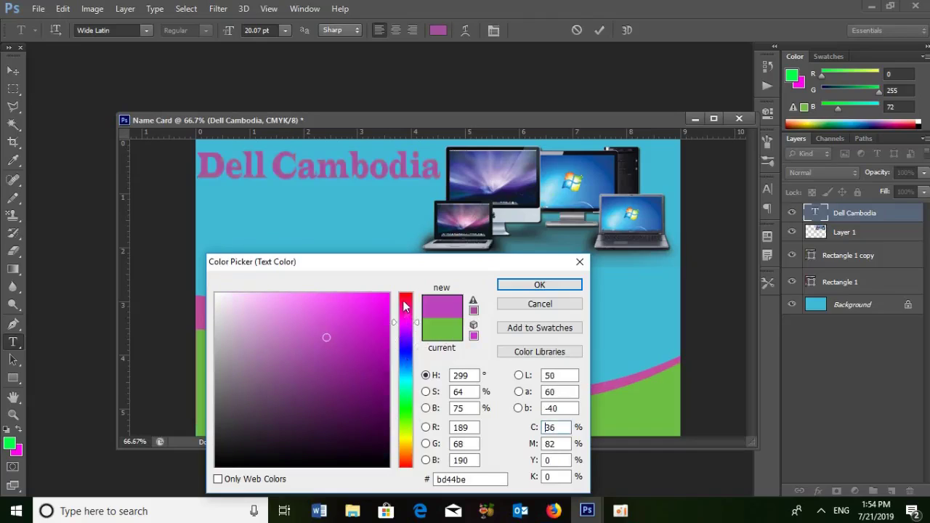
{"action": "left_click", "coordinate": [403, 300]}
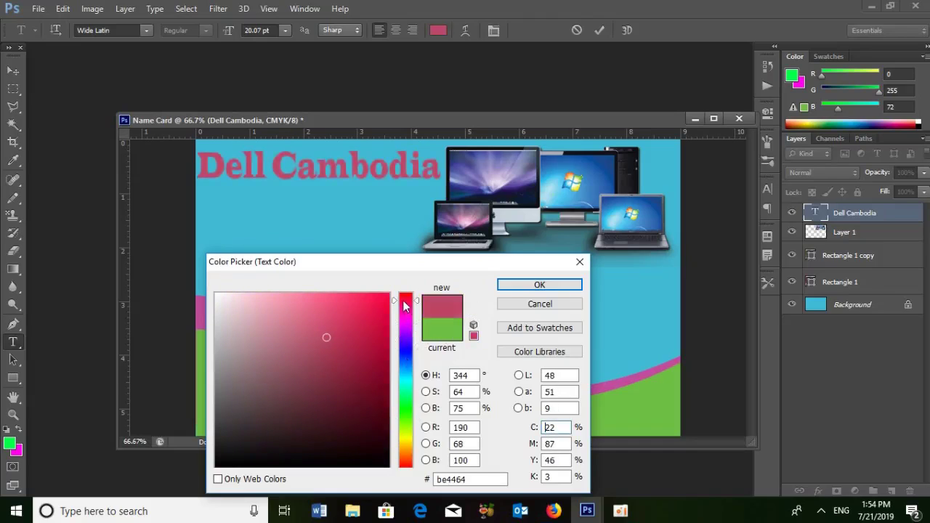
{"action": "left_click_drag", "start_coordinate": [404, 304], "coordinate": [406, 281]}
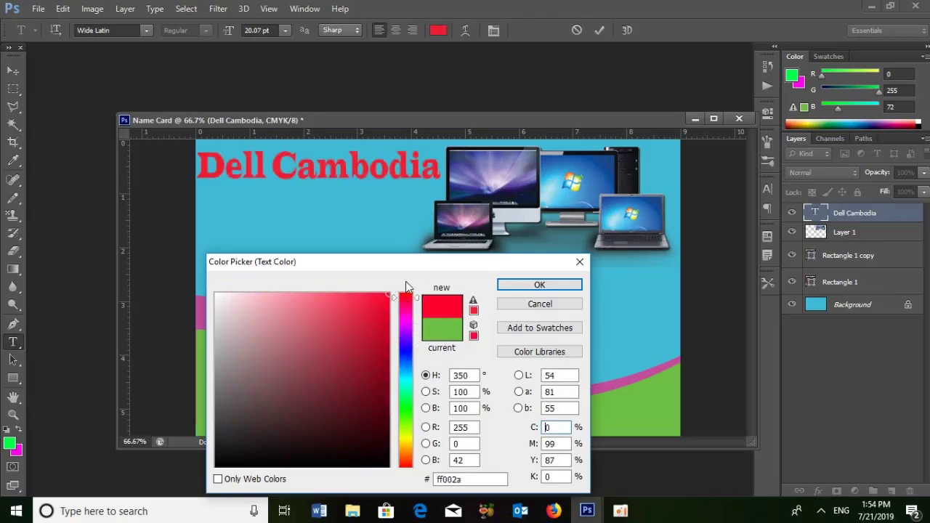
{"action": "left_click", "coordinate": [512, 288]}
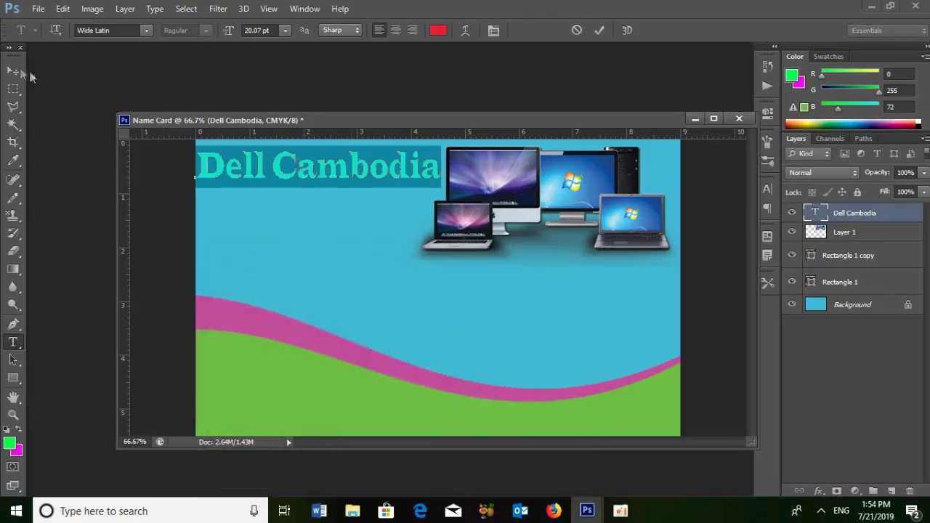
{"action": "left_click", "coordinate": [13, 70]}
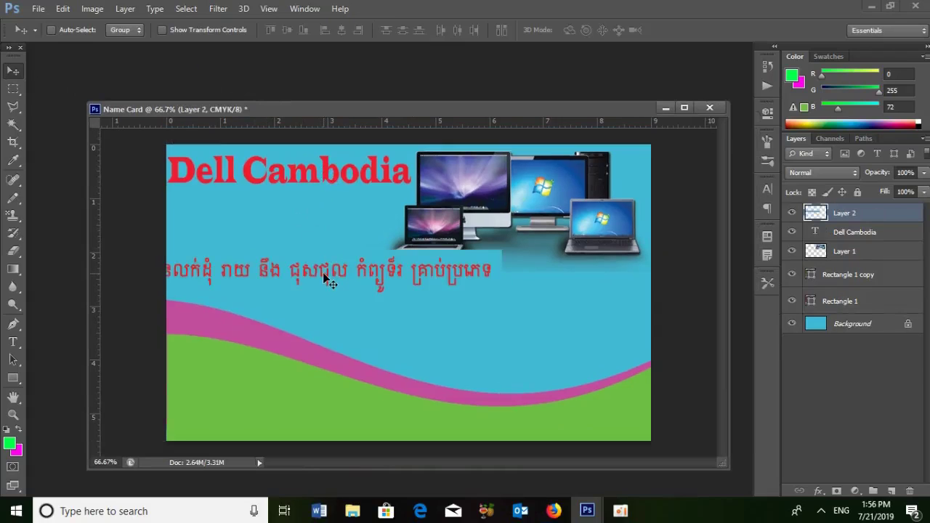
- Scale the Khmer tagline (Layer 2) to about half size and fit it beneath the title
{"action": "key", "text": "ctrl+t"}
{"action": "left_click_drag", "start_coordinate": [500, 290], "coordinate": [362, 233]}
{"action": "left_click_drag", "start_coordinate": [187, 239], "coordinate": [174, 238]}
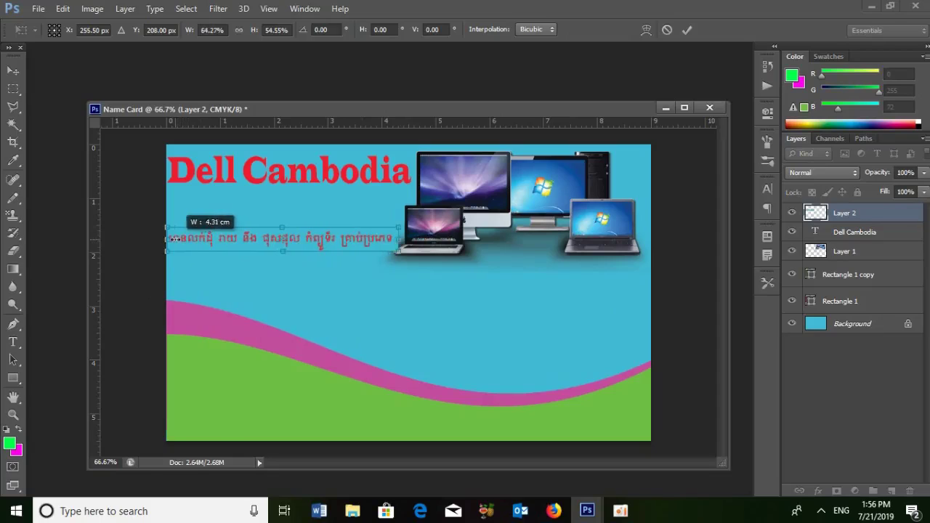
{"action": "left_click_drag", "start_coordinate": [282, 228], "coordinate": [308, 220]}
{"action": "key", "text": "Return"}
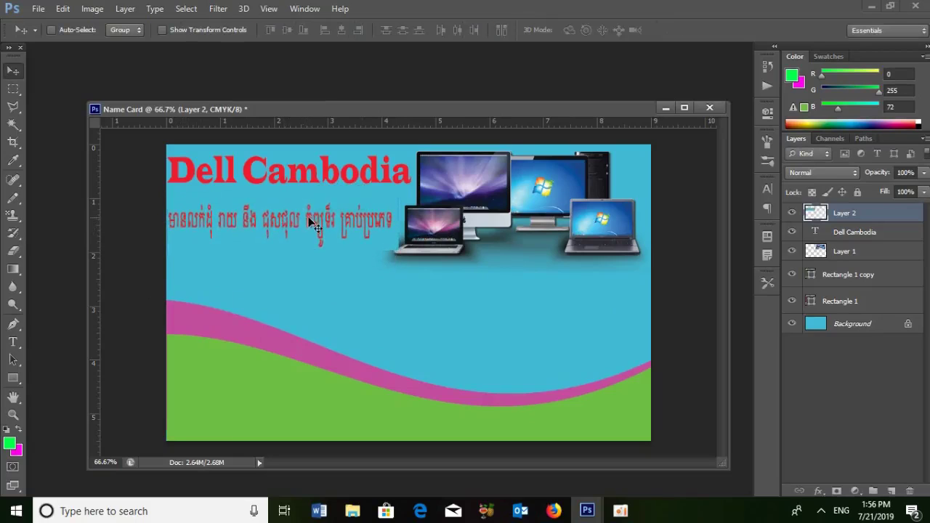
- Shrink the computer images layer (Layer 1) to about 93% and nudge it slightly right
{"action": "right_click", "coordinate": [435, 229]}
{"action": "left_click", "coordinate": [449, 236]}
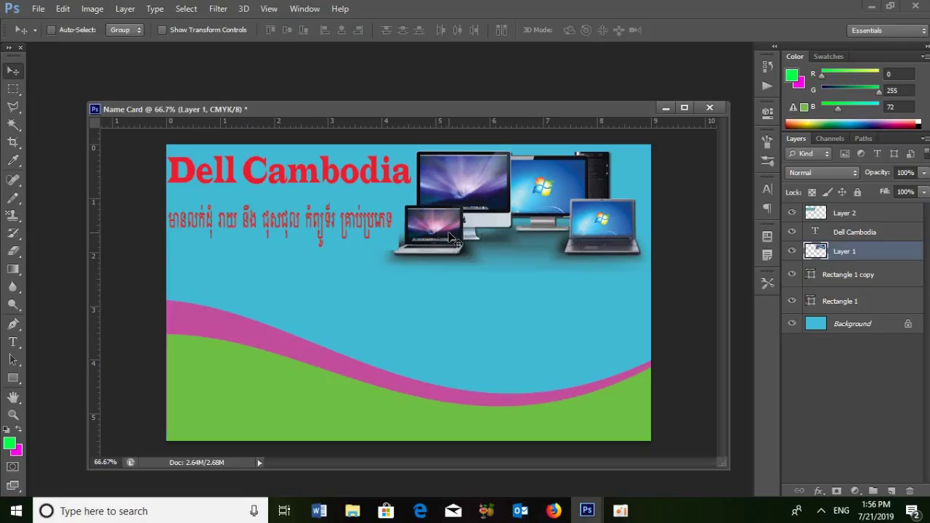
{"action": "key", "text": "ctrl+t"}
{"action": "left_click_drag", "start_coordinate": [375, 270], "coordinate": [381, 268]}
{"action": "key", "text": "Return"}
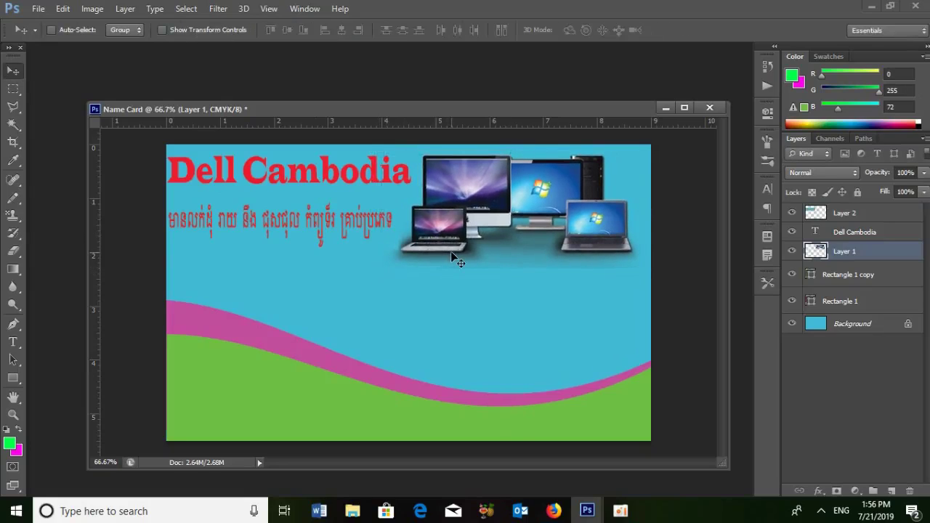
{"action": "left_click_drag", "start_coordinate": [441, 231], "coordinate": [451, 230]}
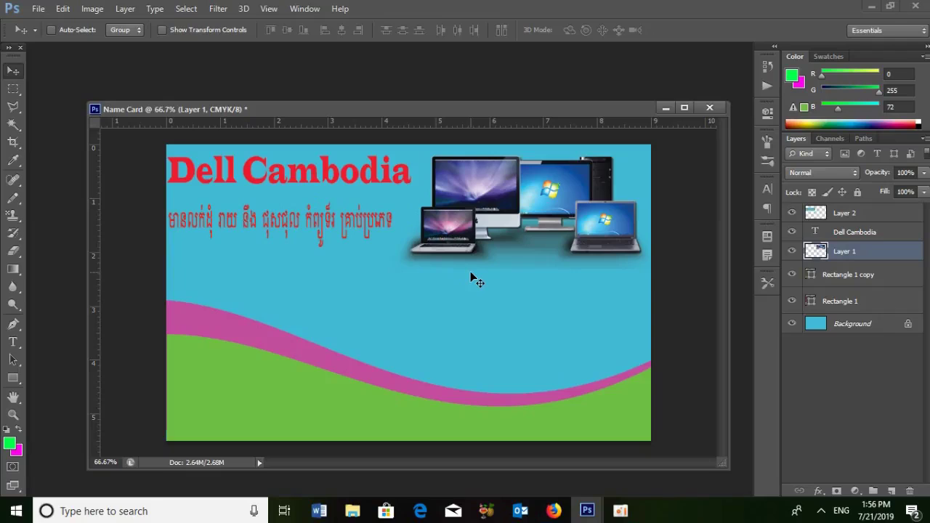
{"action": "left_click", "coordinate": [14, 341]}
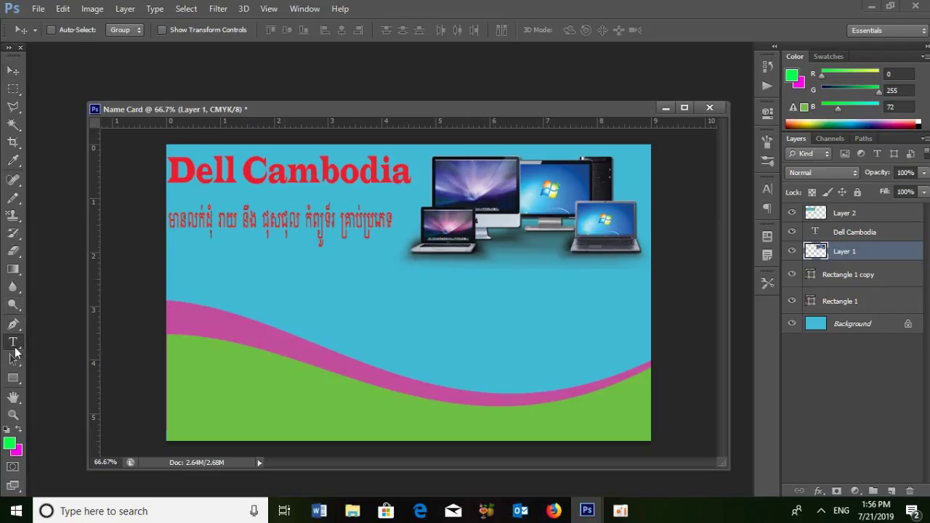
- Type a large 'Tell (' line with the phone country code at the card's lower left
{"action": "left_click", "coordinate": [179, 373]}
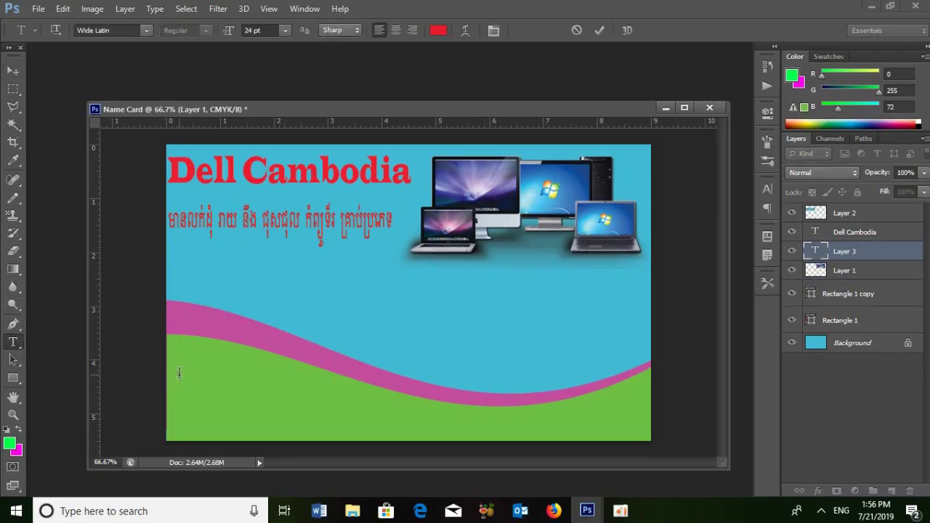
{"action": "type", "text": "Te"}
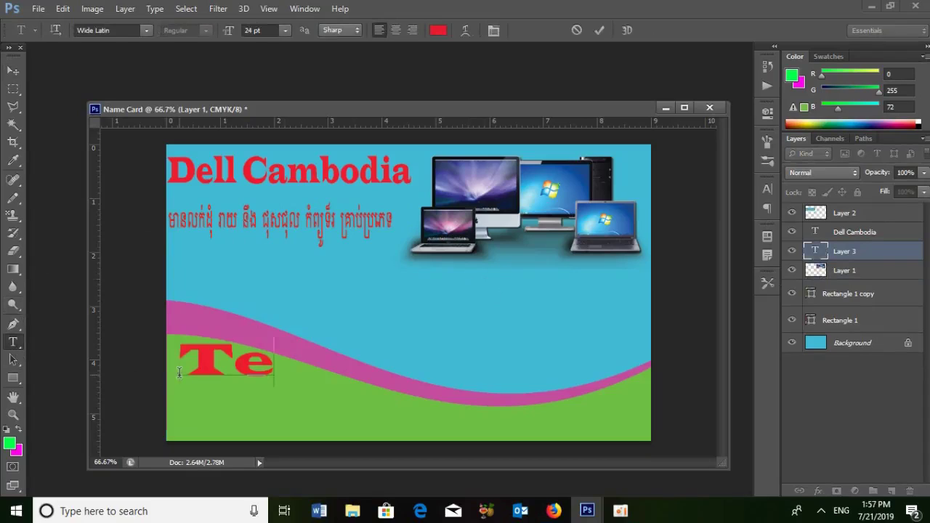
{"action": "type", "text": "ll"}
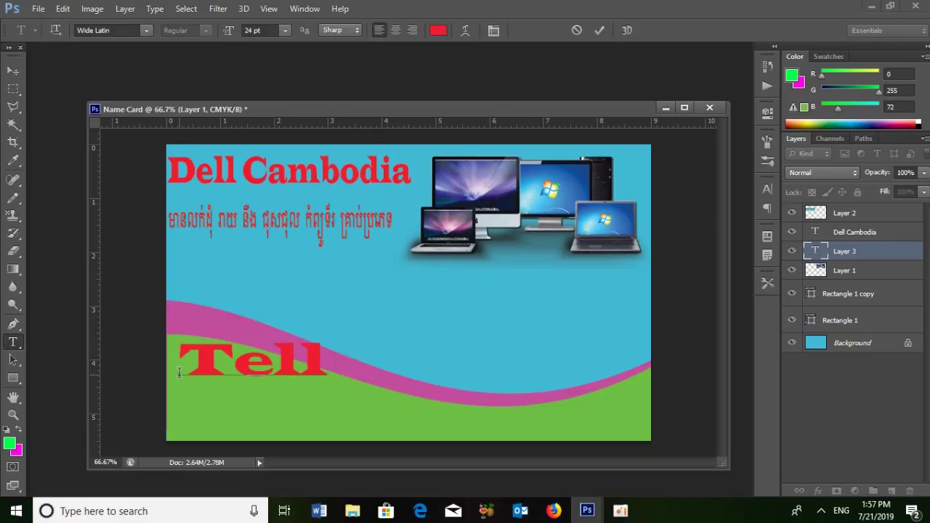
{"action": "type", "text": " C"}
{"action": "type", "text": "+ "}
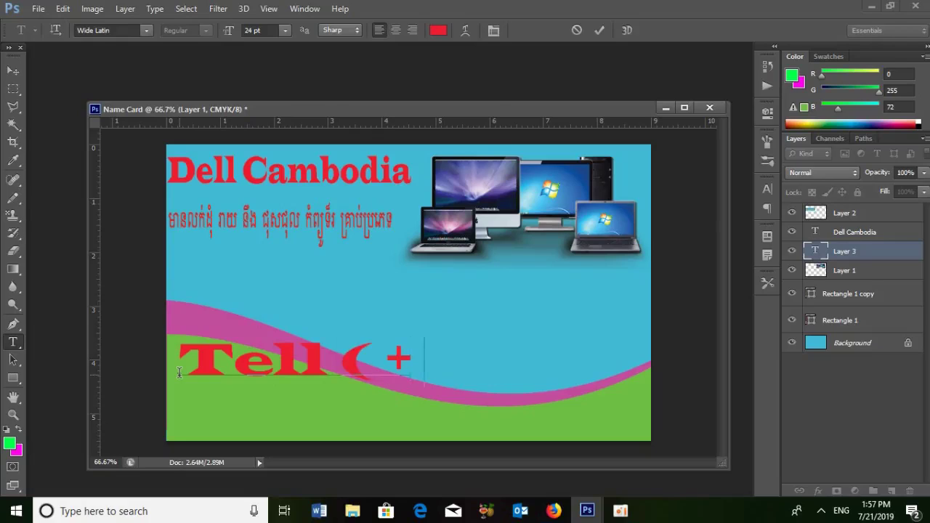
{"action": "type", "text": "88"}
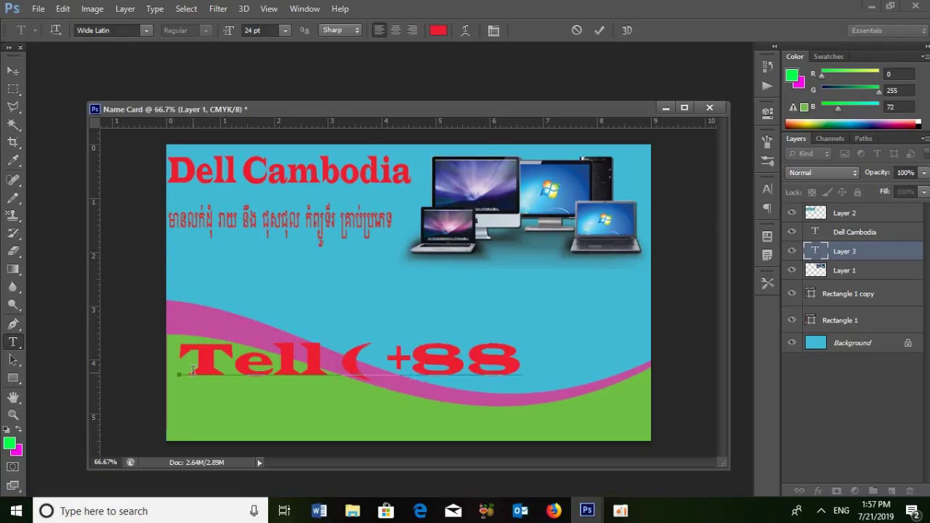
{"action": "key", "text": "BackSpace"}
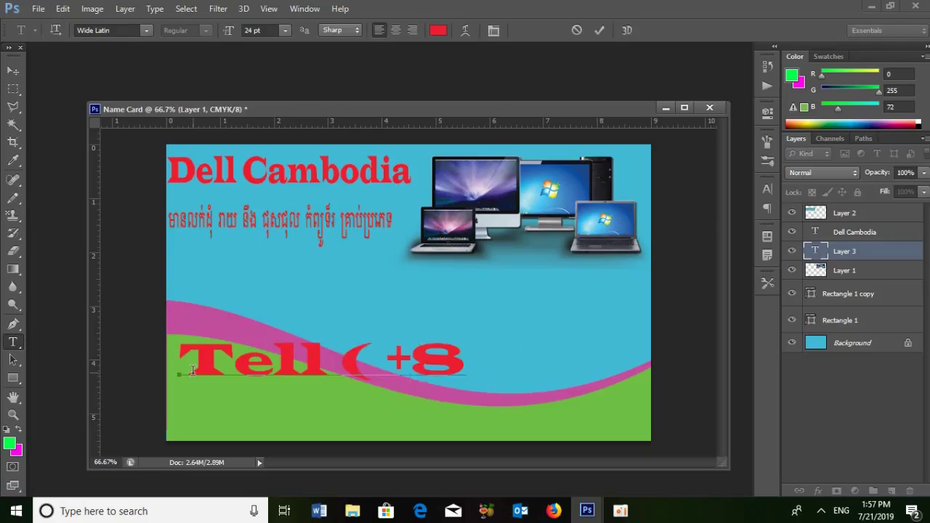
{"action": "type", "text": "85"}
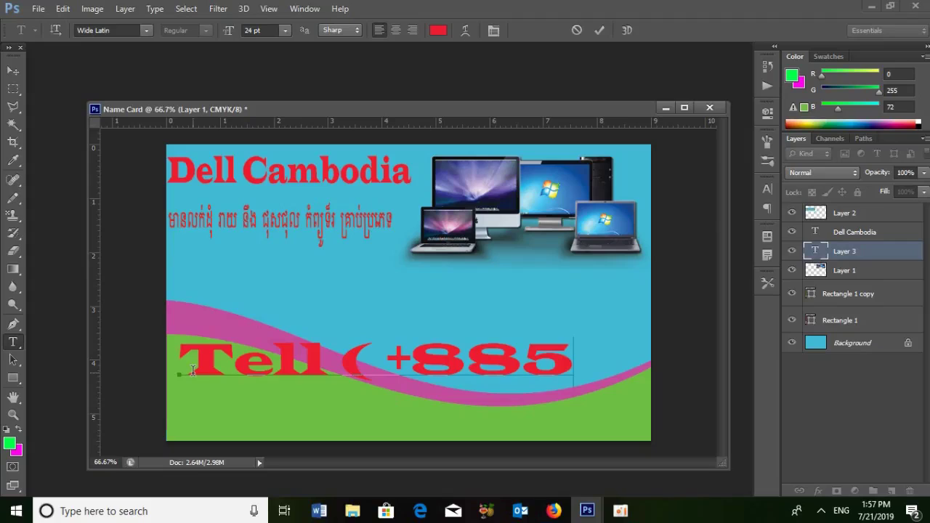
{"action": "type", "text": ")"}
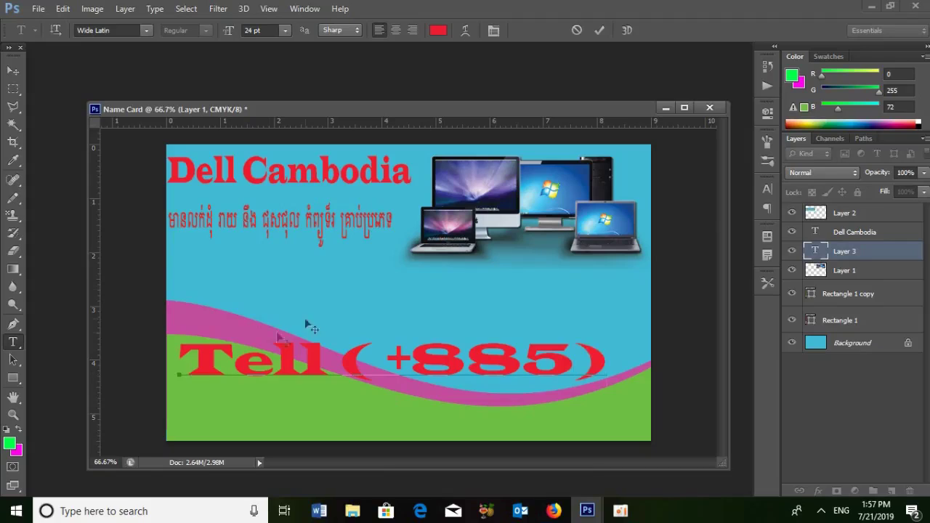
{"action": "left_click", "coordinate": [14, 71]}
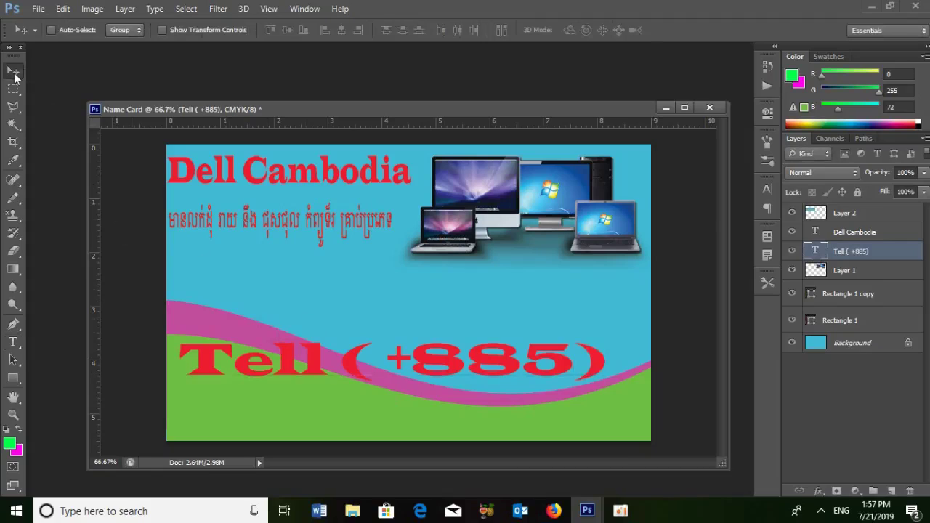
- Shrink the phone text to about a third and condense it narrower and taller
{"action": "key", "text": "ctrl+t"}
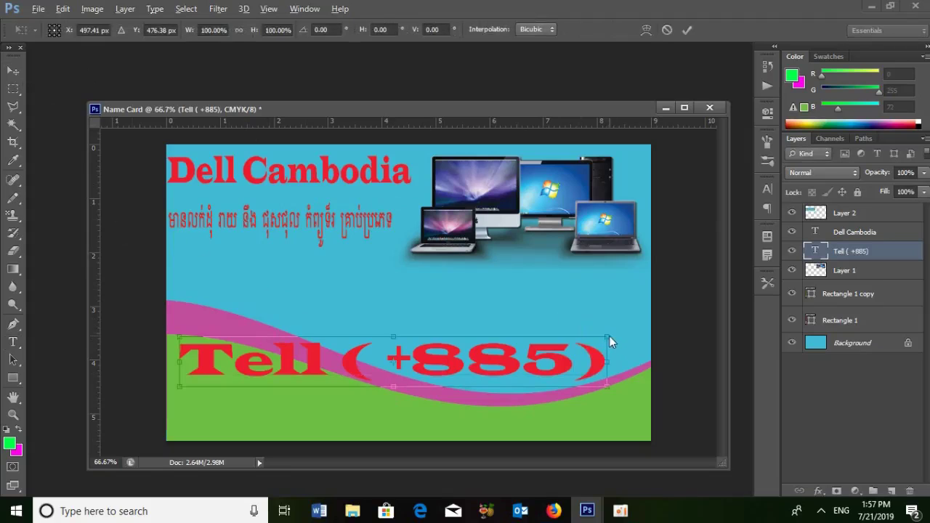
{"action": "left_click_drag", "start_coordinate": [607, 338], "coordinate": [297, 377]}
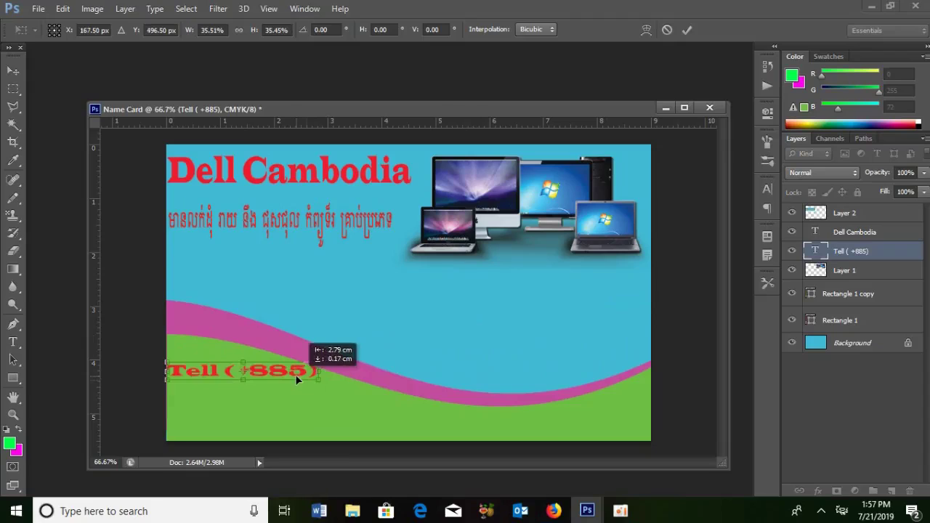
{"action": "left_click_drag", "start_coordinate": [317, 379], "coordinate": [298, 381]}
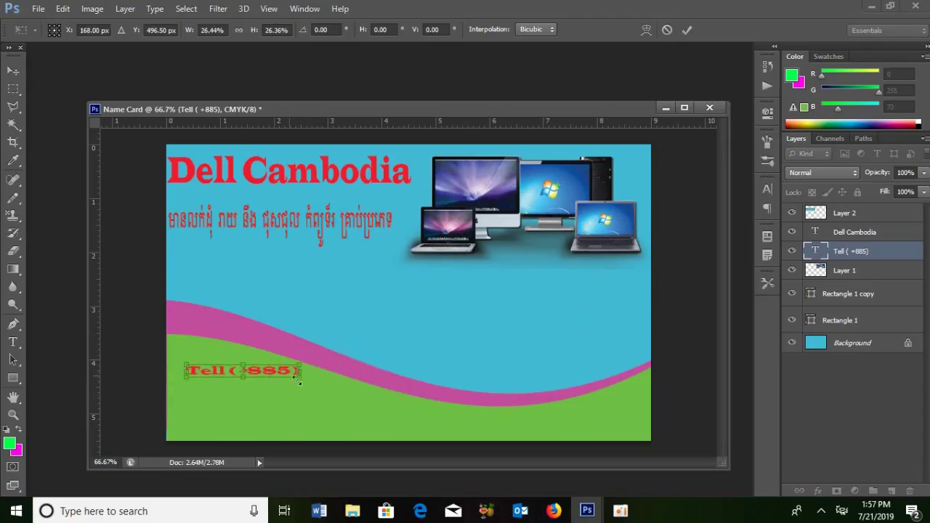
{"action": "left_click_drag", "start_coordinate": [242, 374], "coordinate": [243, 393]}
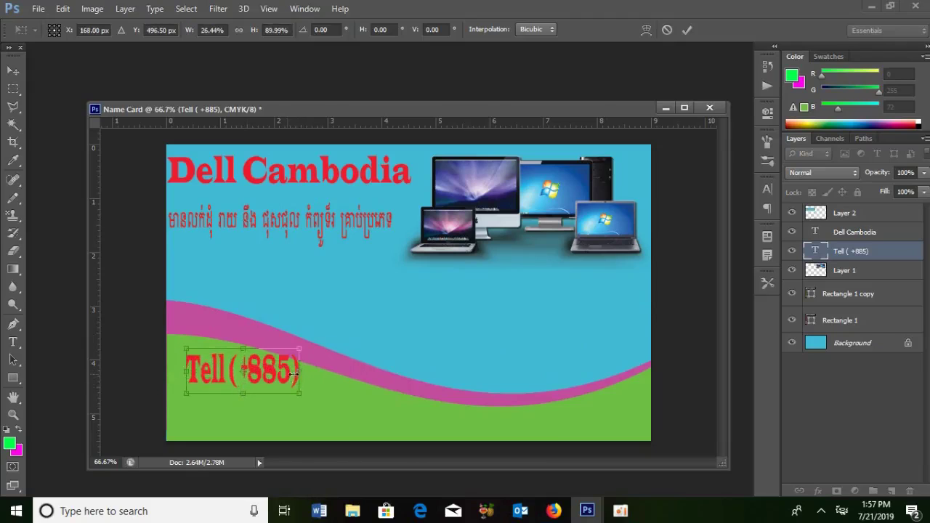
{"action": "left_click_drag", "start_coordinate": [293, 374], "coordinate": [228, 378]}
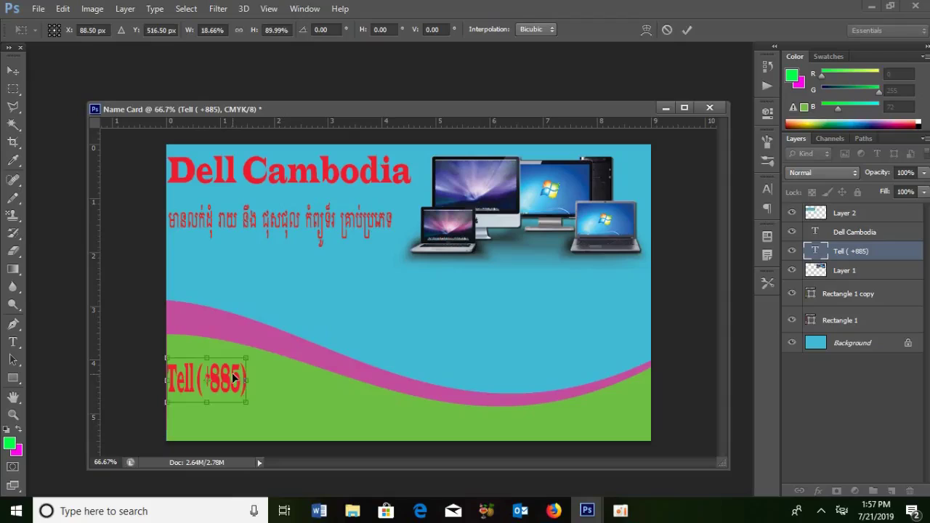
{"action": "key", "text": "Return"}
- Append the rest of the phone number to the Tell line
{"action": "left_click", "coordinate": [13, 342]}
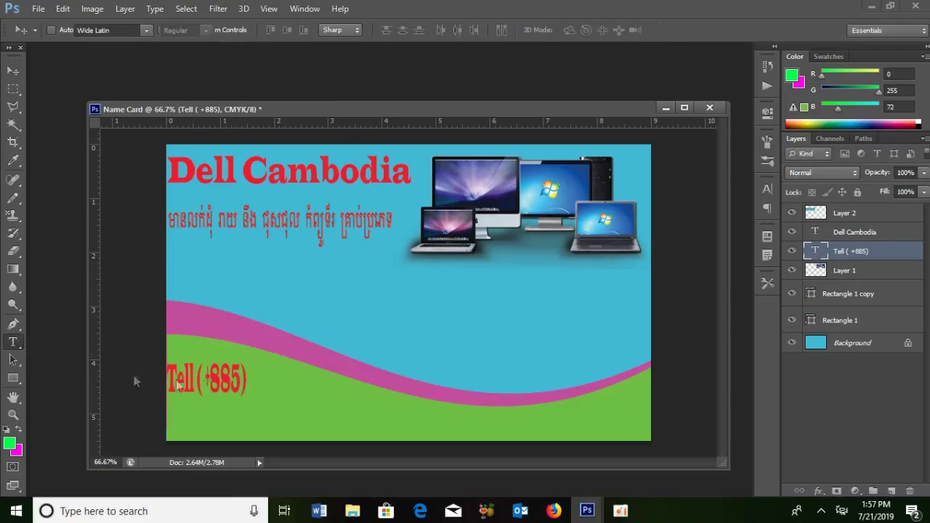
{"action": "left_click", "coordinate": [241, 379]}
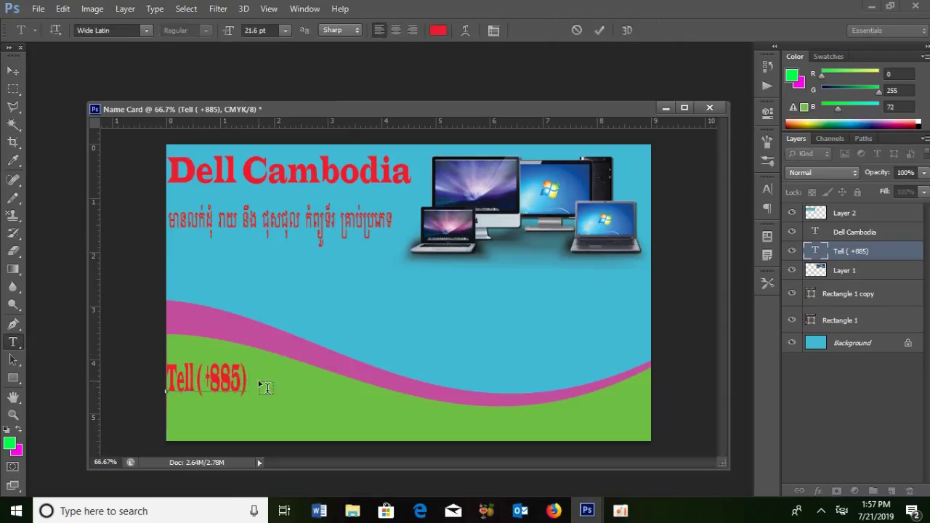
{"action": "key", "text": "Left"}
{"action": "key", "text": "Left"}
{"action": "key", "text": "Left"}
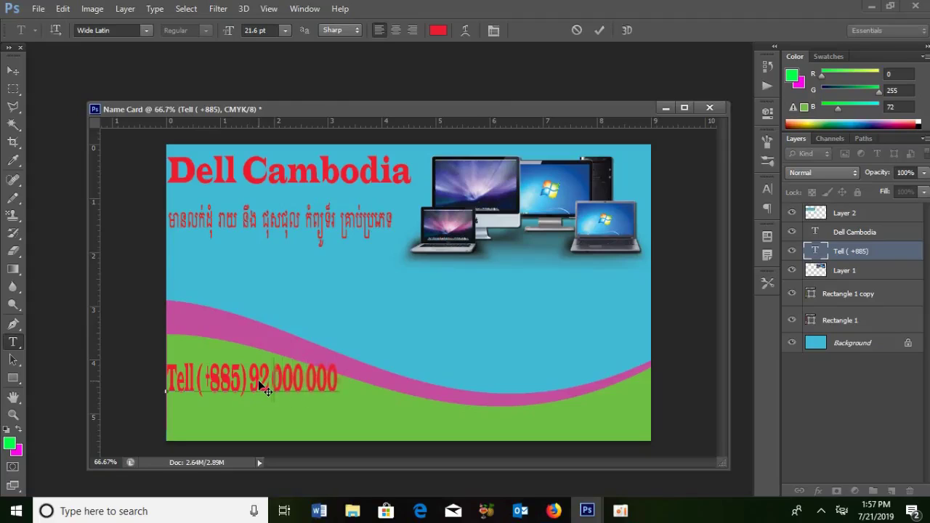
{"action": "key", "text": "End"}
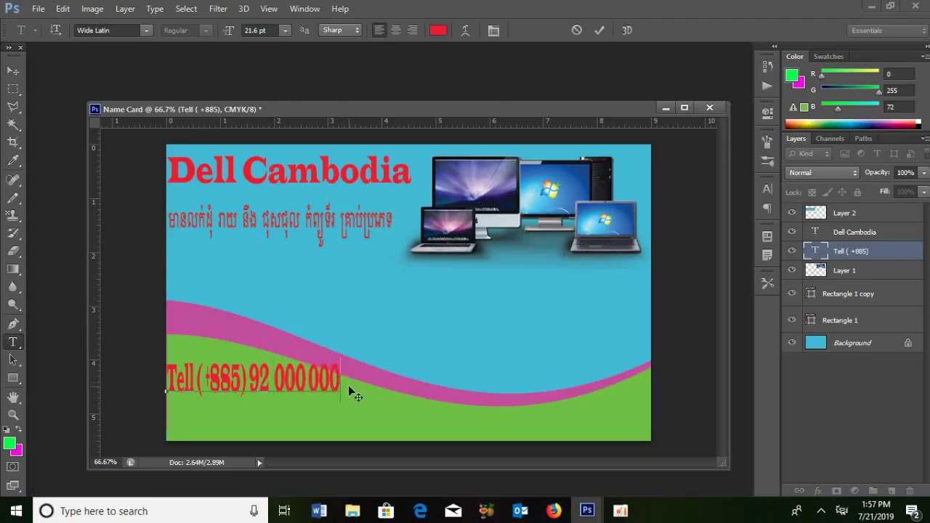
{"action": "key", "text": "ctrl+t"}
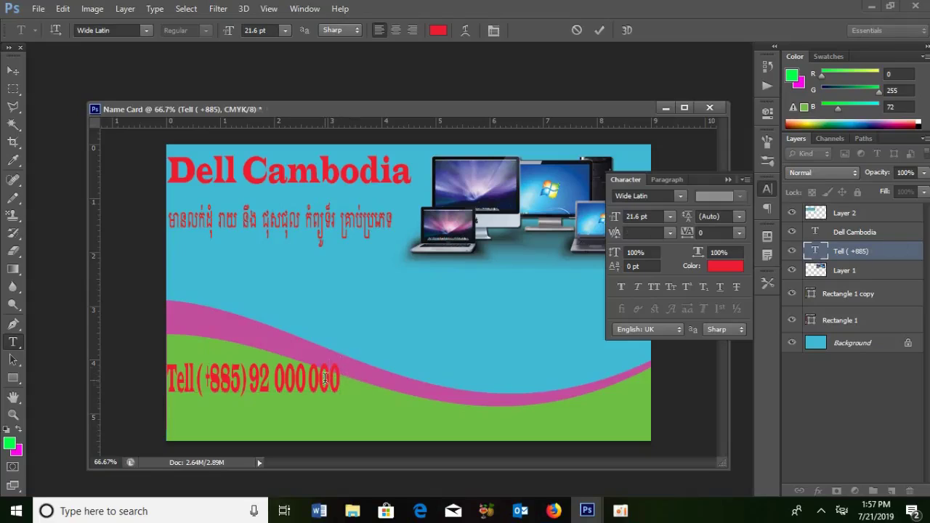
{"action": "key", "text": "ctrl+Return"}
- Shrink the phone line again, shift it left, and select all its text
{"action": "key", "text": "ctrl+t"}
{"action": "left_click_drag", "start_coordinate": [337, 359], "coordinate": [289, 390]}
{"action": "key", "text": "Return"}
{"action": "key", "text": "t"}
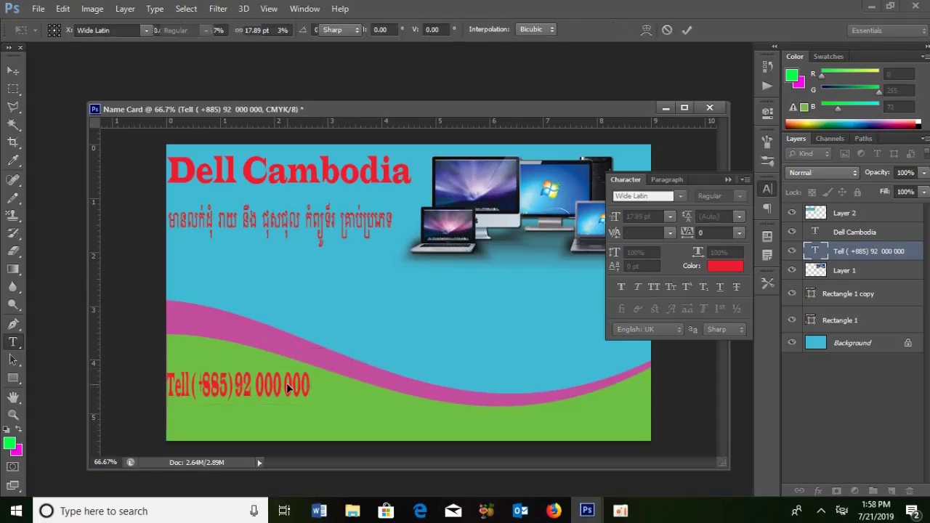
{"action": "left_click", "coordinate": [305, 385]}
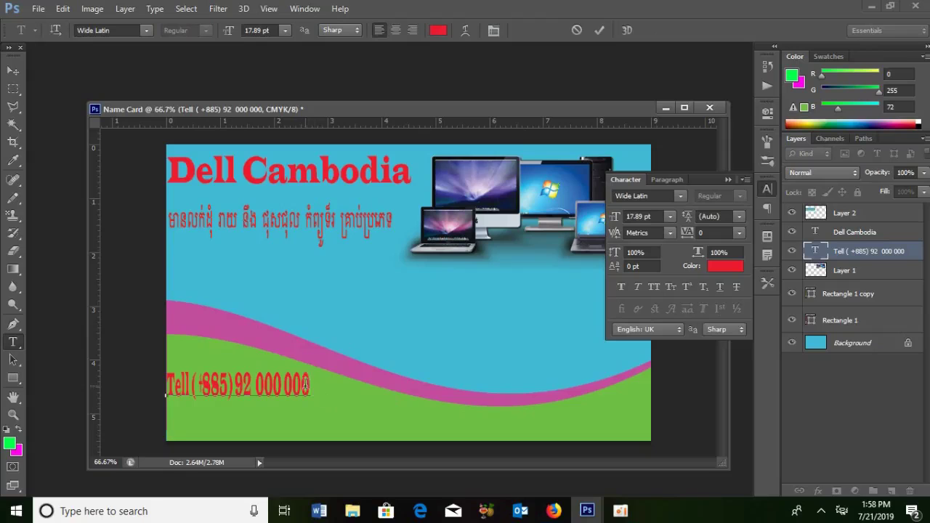
{"action": "left_click_drag", "start_coordinate": [309, 384], "coordinate": [164, 385]}
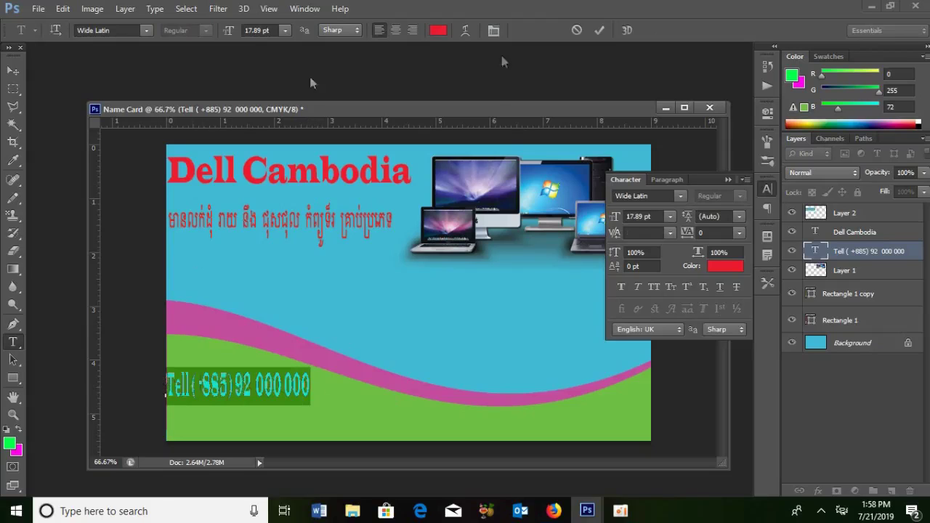
{"action": "left_click", "coordinate": [438, 31]}
- Make the selected phone number text white
{"action": "left_click", "coordinate": [216, 295]}
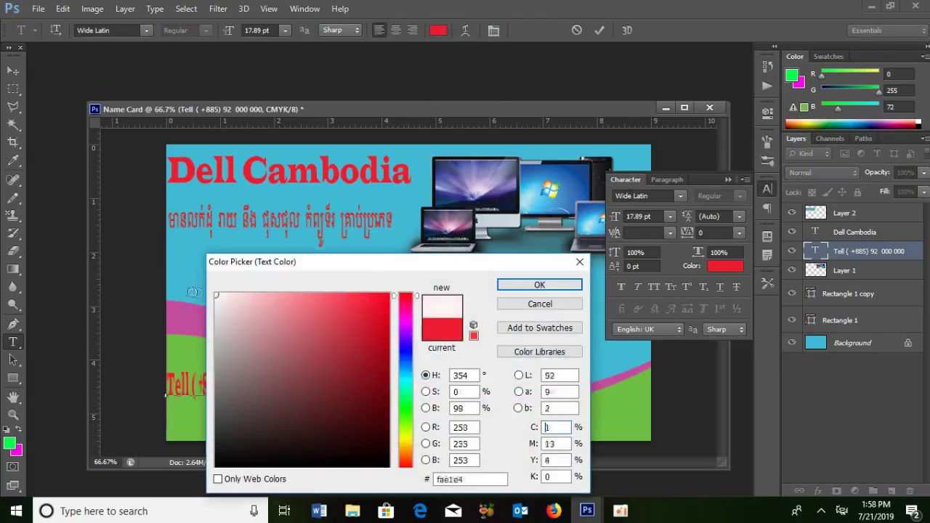
{"action": "left_click", "coordinate": [509, 284]}
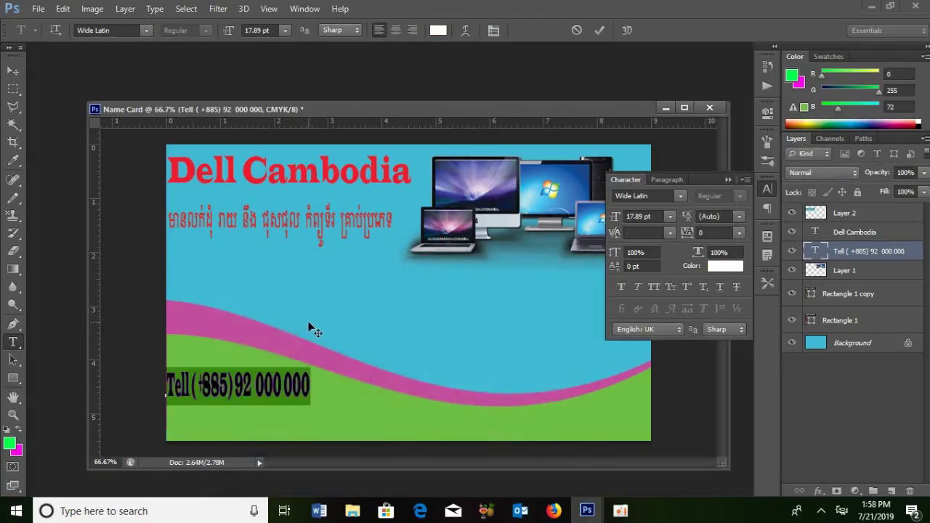
{"action": "left_click", "coordinate": [309, 325]}
{"action": "left_click", "coordinate": [312, 329]}
- Delete the stray character and empty line after the phone number, then commit the text
{"action": "left_click", "coordinate": [319, 395]}
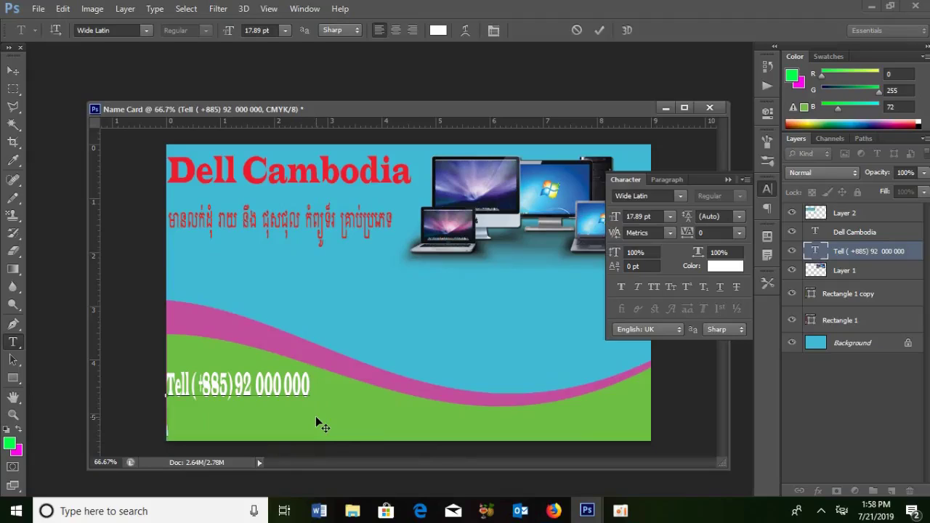
{"action": "type", "text": "ែ"}
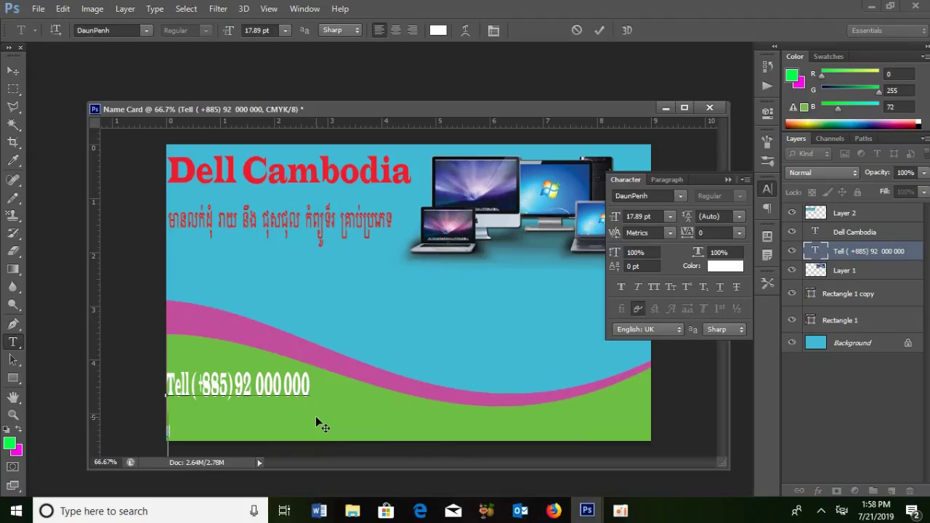
{"action": "key", "text": "BackSpace"}
{"action": "key", "text": "BackSpace"}
{"action": "key", "text": "BackSpace"}
{"action": "key", "text": "BackSpace"}
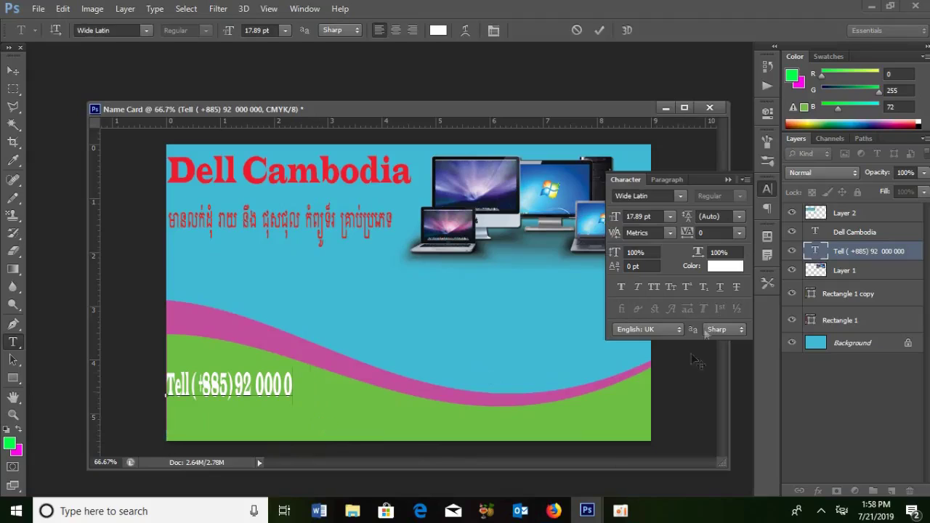
{"action": "left_click", "coordinate": [714, 210]}
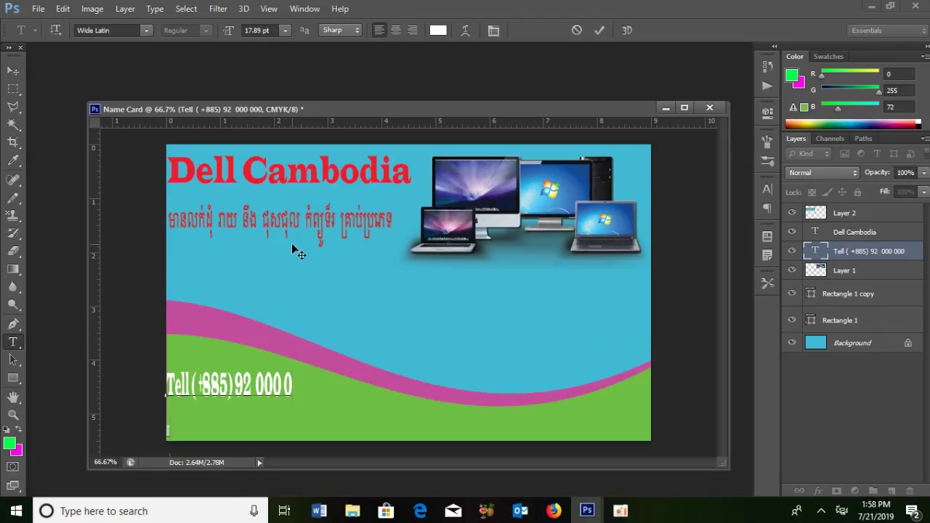
{"action": "key", "text": "BackSpace"}
{"action": "key", "text": "ctrl+Return"}
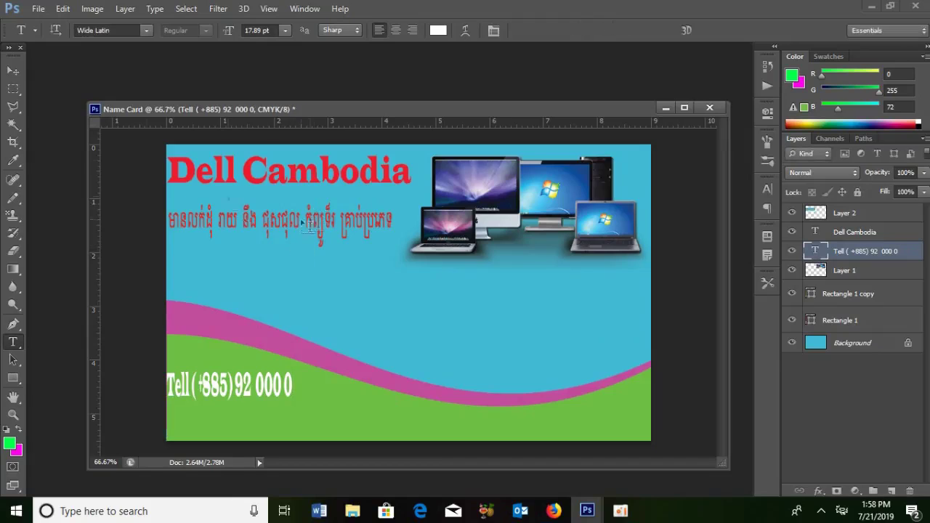
{"action": "left_click", "coordinate": [12, 71]}
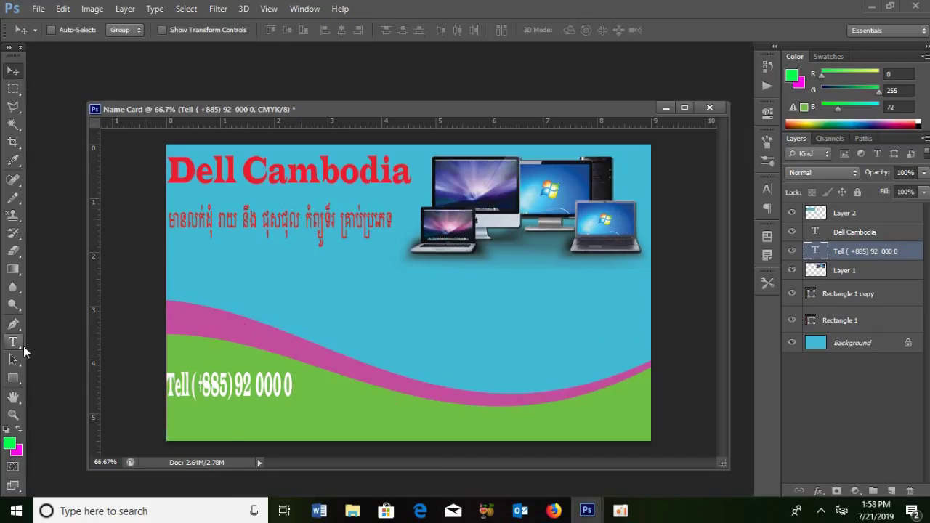
{"action": "left_click", "coordinate": [12, 342]}
- Start a separate text layer below the phone number, then discard it
{"action": "left_click", "coordinate": [172, 423]}
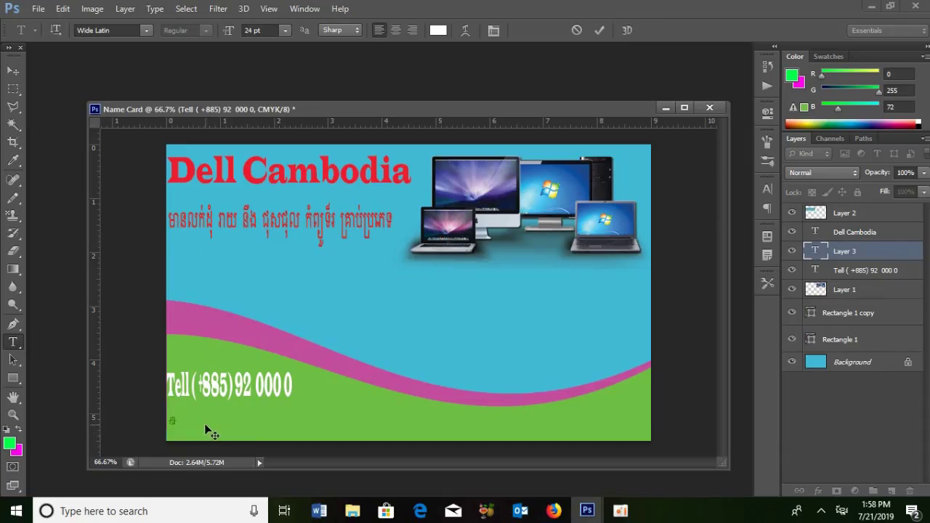
{"action": "left_click_drag", "start_coordinate": [12, 342], "coordinate": [46, 351]}
{"action": "type", "text": "អ"}
{"action": "key", "text": "BackSpace"}
{"action": "key", "text": "alt+shift"}
{"action": "type", "text": "e"}
{"action": "key", "text": "BackSpace"}
{"action": "type", "text": "E"}
{"action": "key", "text": "BackSpace"}
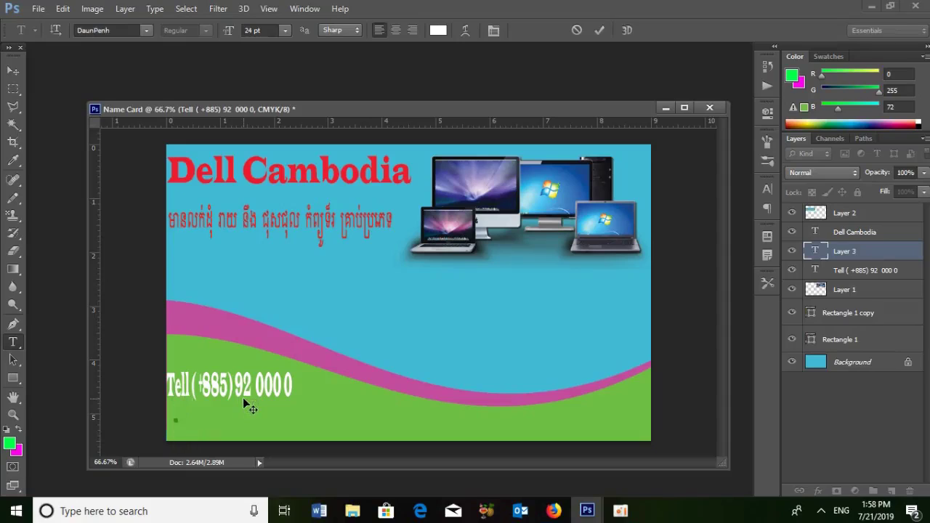
{"action": "key", "text": "Escape"}
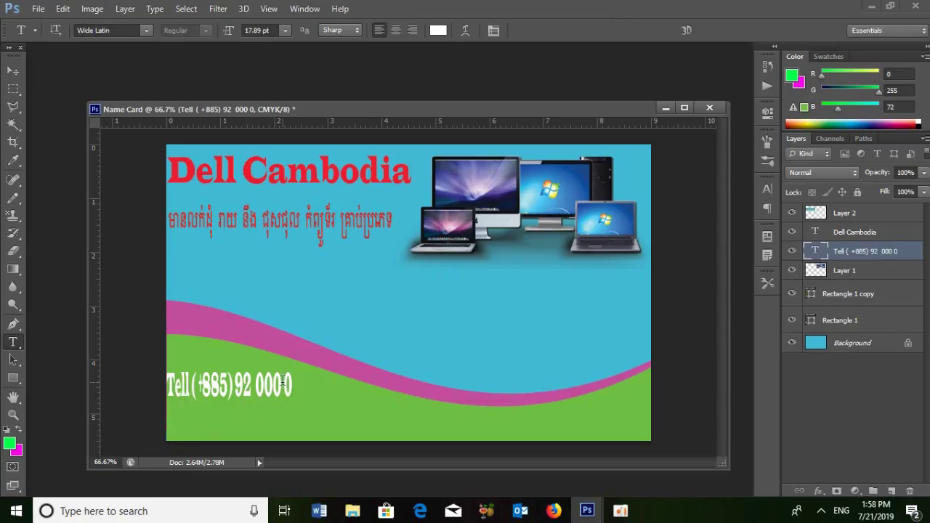
- Add a new line reading 'Email' followed by the contact's e-mail address under the phone number
{"action": "left_click", "coordinate": [293, 382]}
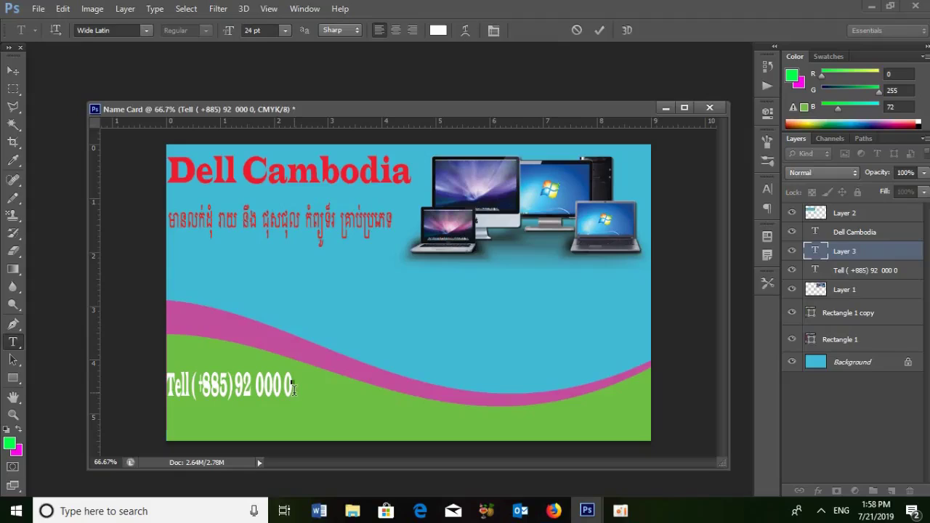
{"action": "left_click", "coordinate": [292, 386]}
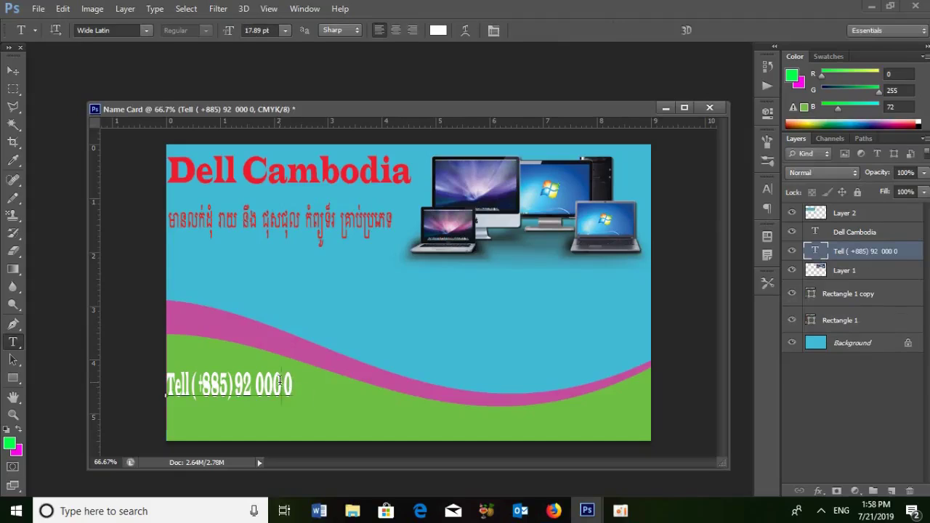
{"action": "key", "text": "Return"}
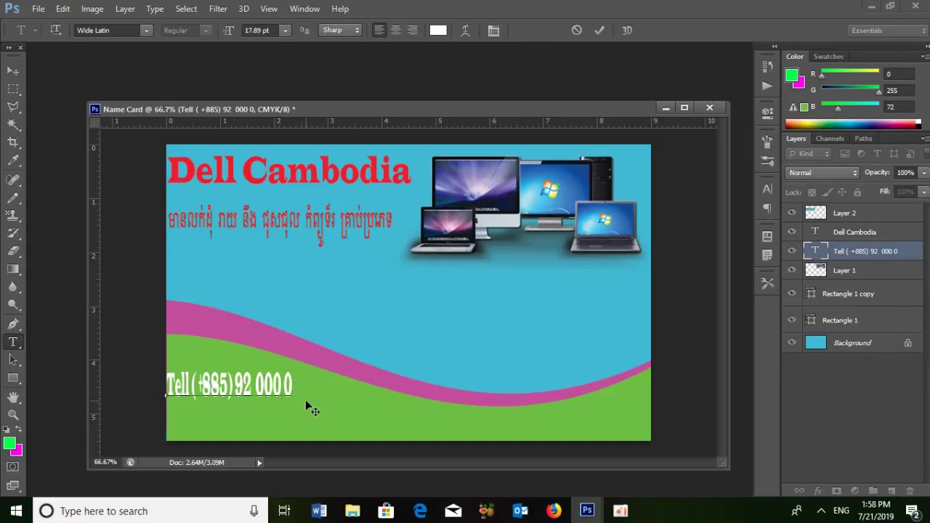
{"action": "type", "text": "e"}
{"action": "key", "text": "BackSpace"}
{"action": "type", "text": "Ema"}
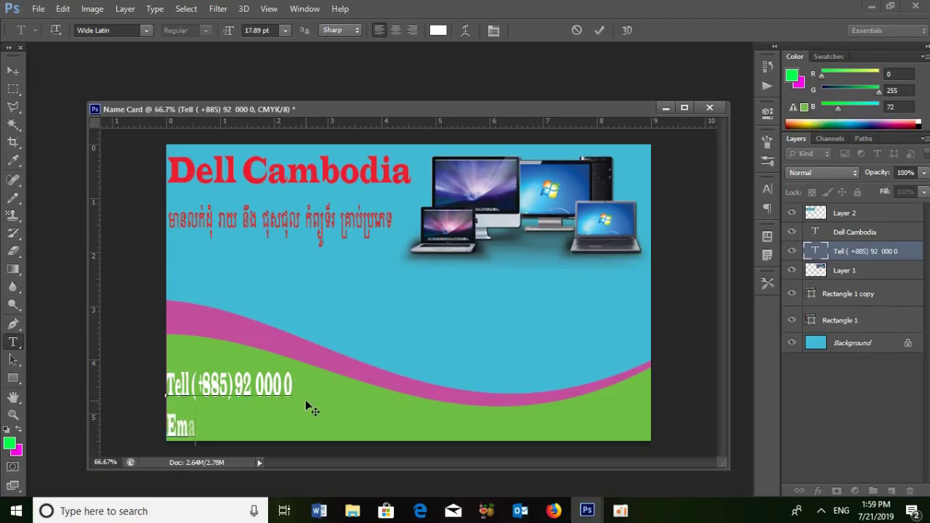
{"action": "type", "text": "il.co"}
{"action": "key", "text": "BackSpace"}
{"action": "key", "text": "BackSpace"}
{"action": "key", "text": "BackSpace"}
{"action": "type", "text": "Bu"}
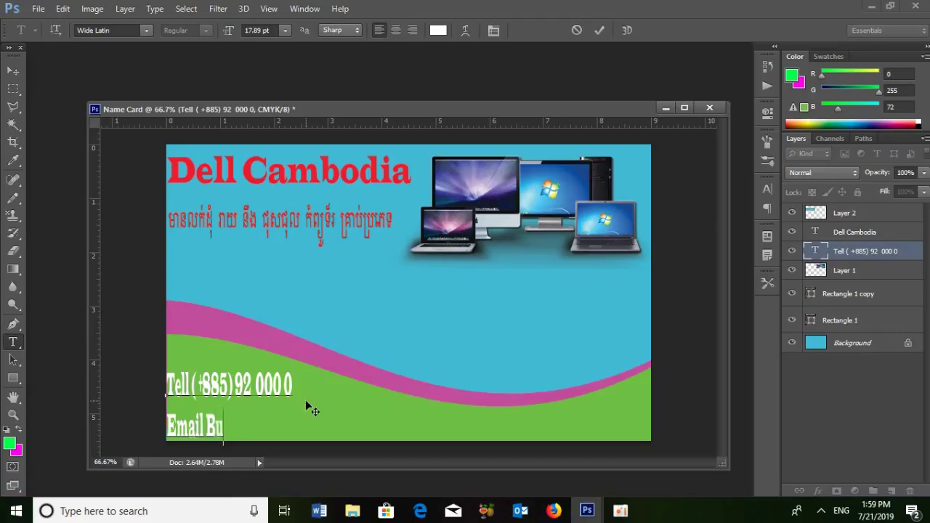
{"action": "type", "text": "n"}
{"action": "key", "text": "BackSpace"}
{"action": "key", "text": "BackSpace"}
{"action": "key", "text": "BackSpace"}
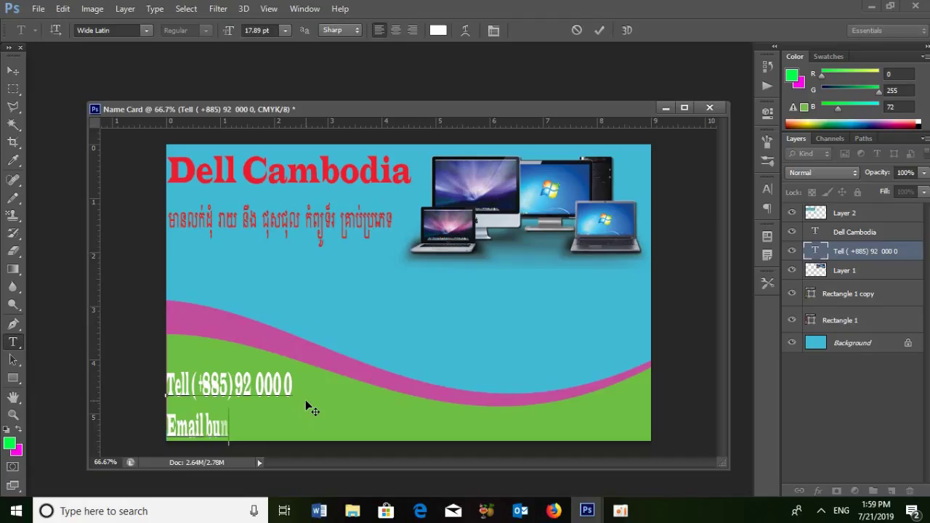
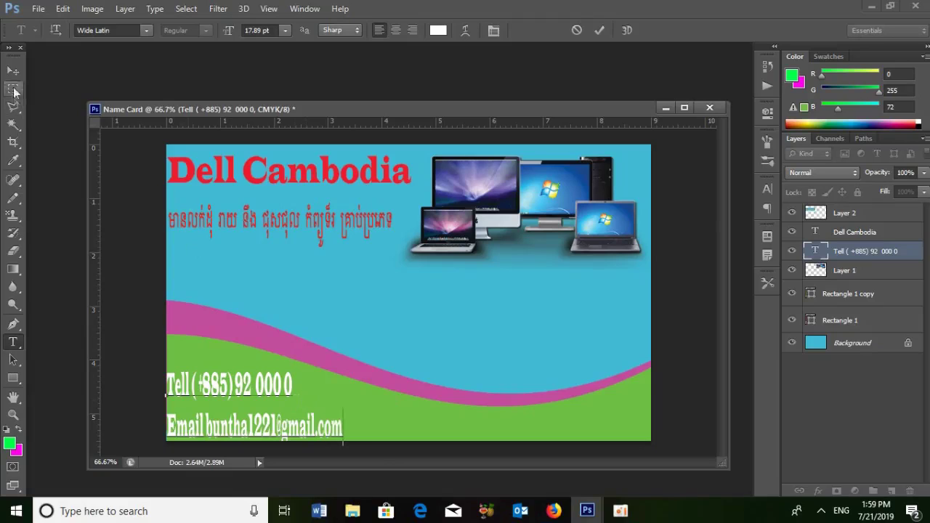
- Hide the rulers and scale the contact text layer down into a tighter block
{"action": "left_click", "coordinate": [13, 70]}
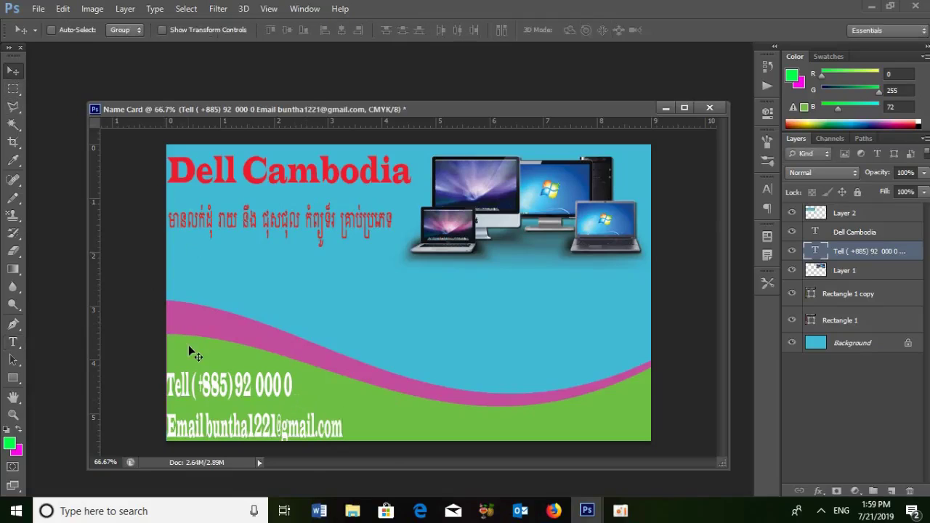
{"action": "key", "text": "ctrl+r"}
{"action": "right_click", "coordinate": [240, 380]}
{"action": "left_click", "coordinate": [252, 386]}
{"action": "key", "text": "ctrl+t"}
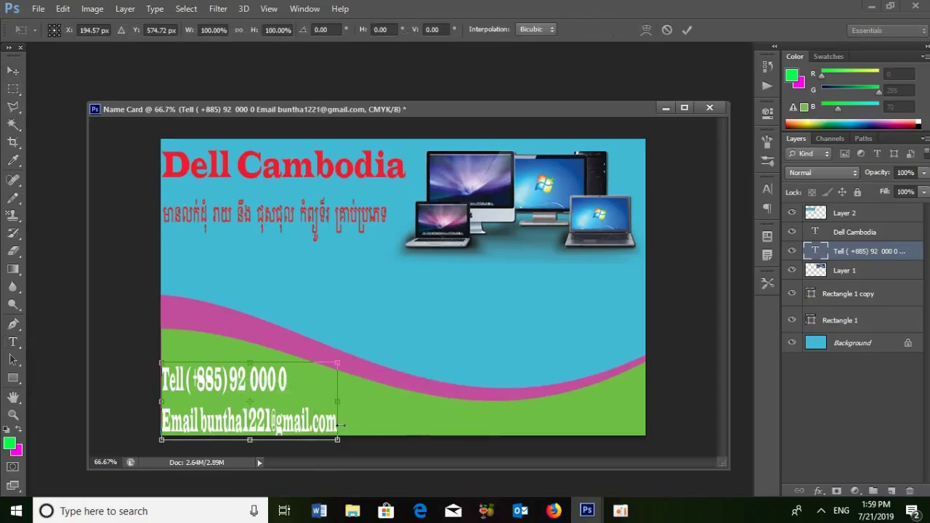
{"action": "left_click_drag", "start_coordinate": [333, 437], "coordinate": [333, 424]}
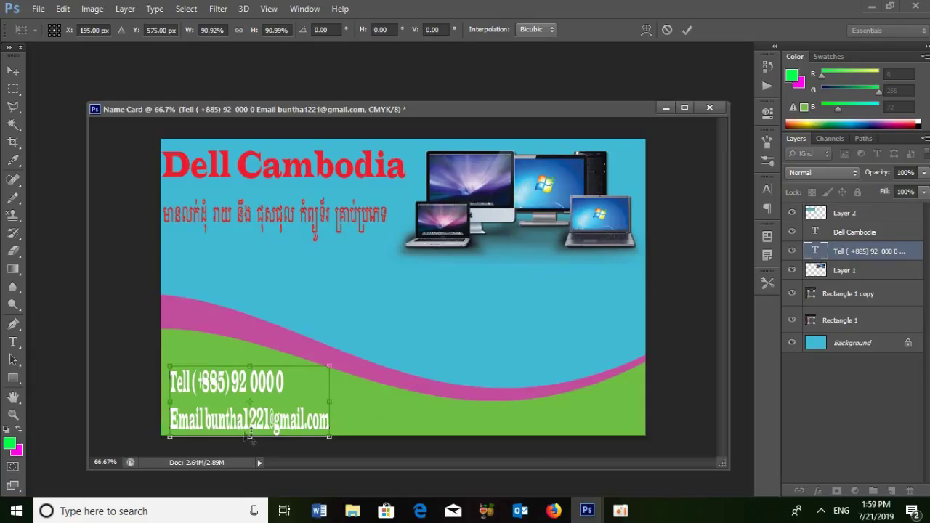
{"action": "left_click_drag", "start_coordinate": [249, 436], "coordinate": [242, 390]}
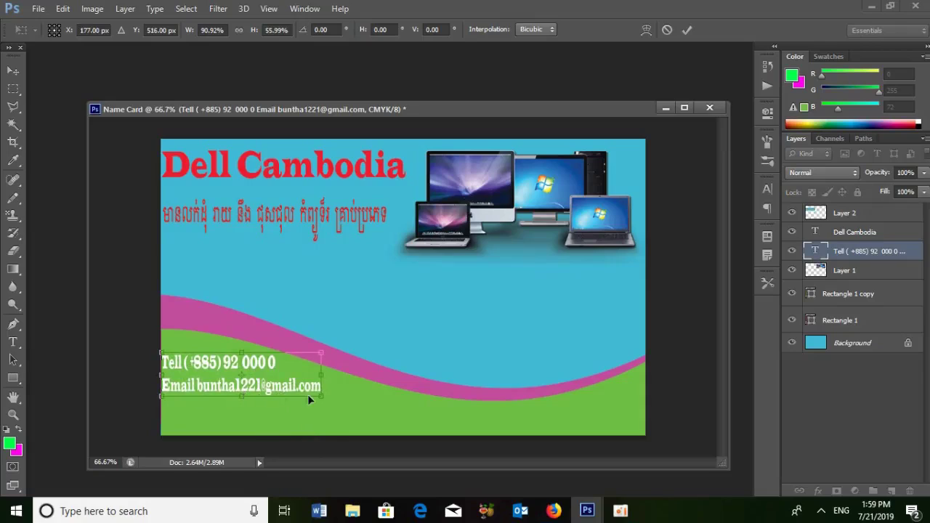
{"action": "key", "text": "Return"}
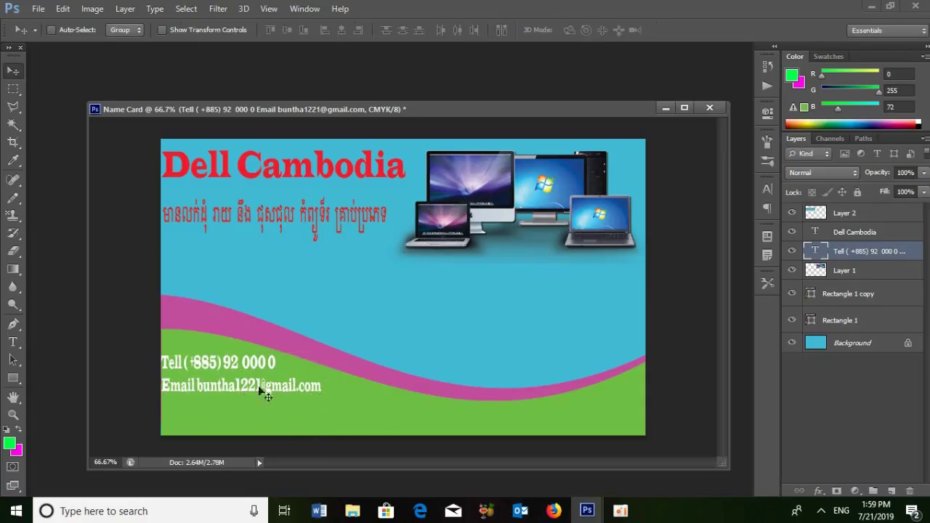
{"action": "left_click", "coordinate": [12, 342]}
- Add the line 'FB Faceboock Dell cambodia' under the e-mail and commit it
{"action": "left_click", "coordinate": [322, 387]}
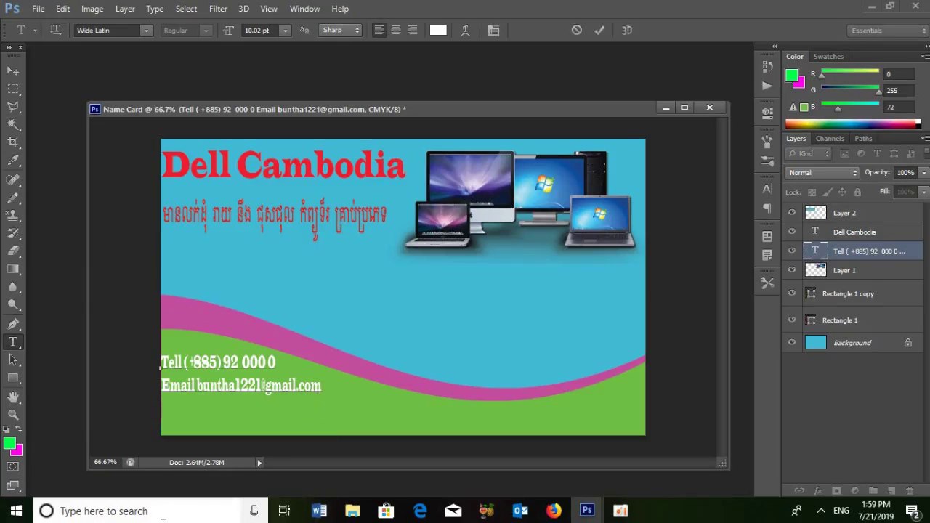
{"action": "type", "text": "FB Face"}
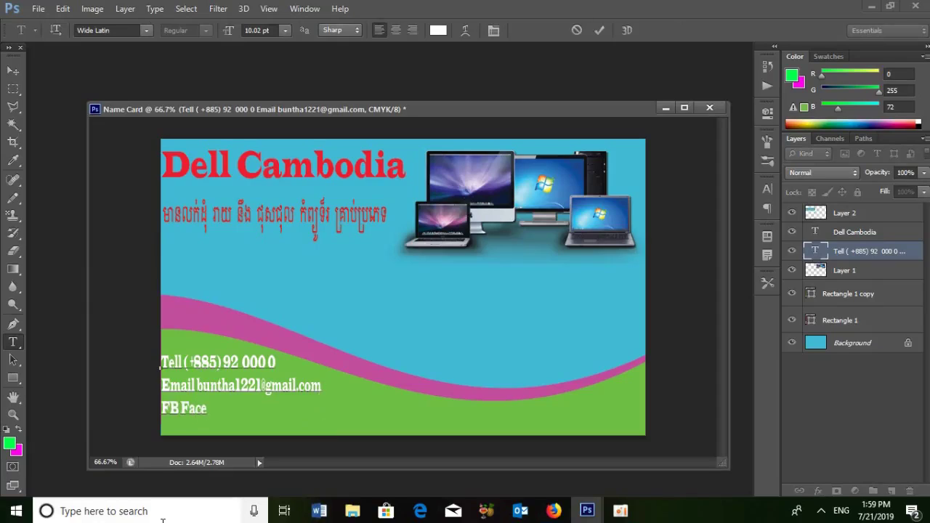
{"action": "type", "text": "boo"}
{"action": "type", "text": "ck"}
{"action": "type", "text": " b"}
{"action": "key", "text": "BackSpace"}
{"action": "type", "text": "d"}
{"action": "key", "text": "BackSpace"}
{"action": "key", "text": "BackSpace"}
{"action": "type", "text": "Dell ca"}
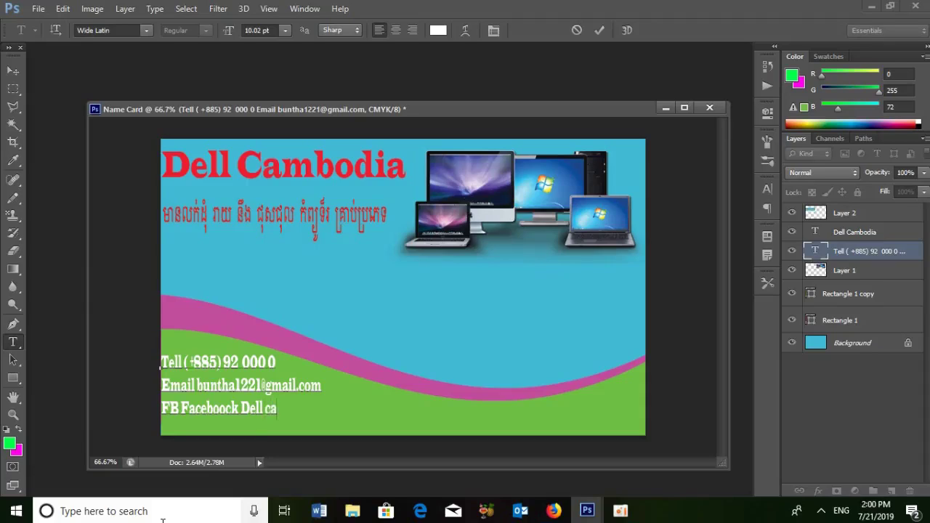
{"action": "type", "text": "mbodia"}
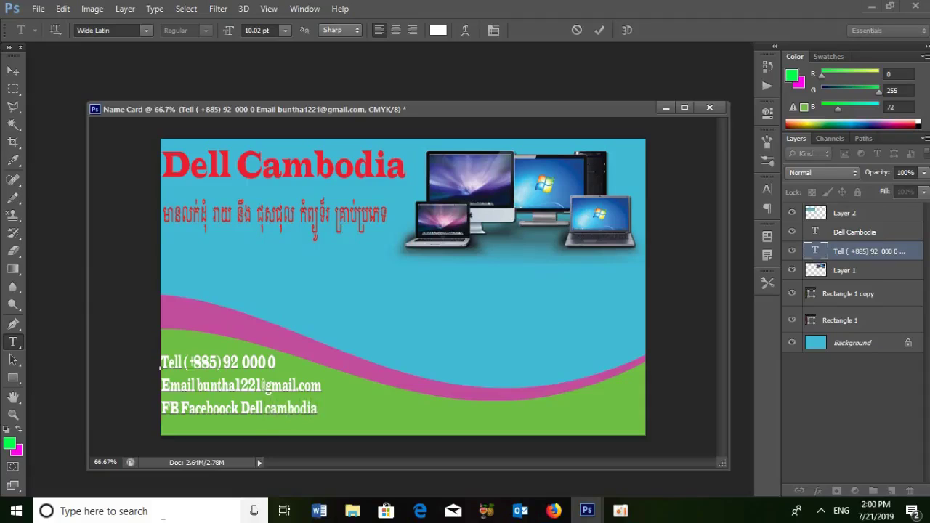
{"action": "left_click", "coordinate": [14, 71]}
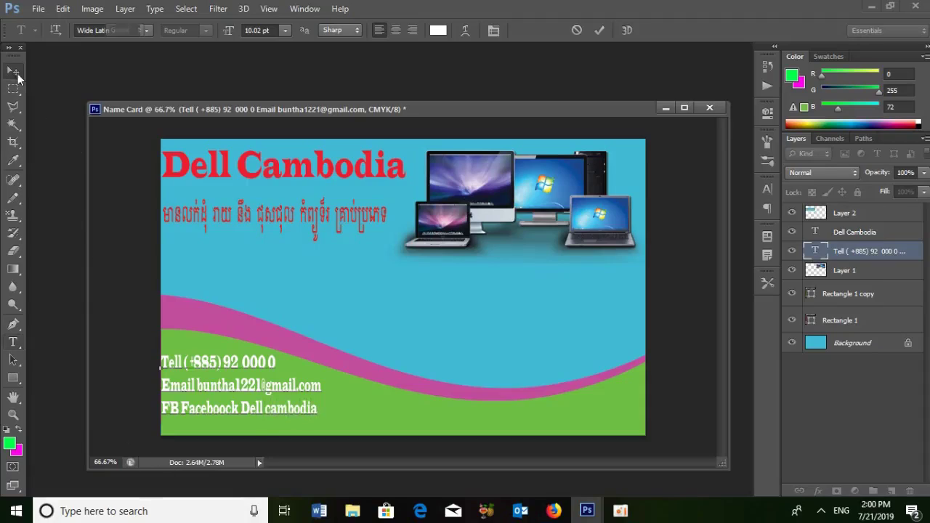
- Nudge the contact text layer slightly right and down
{"action": "right_click", "coordinate": [233, 392]}
{"action": "left_click", "coordinate": [233, 394]}
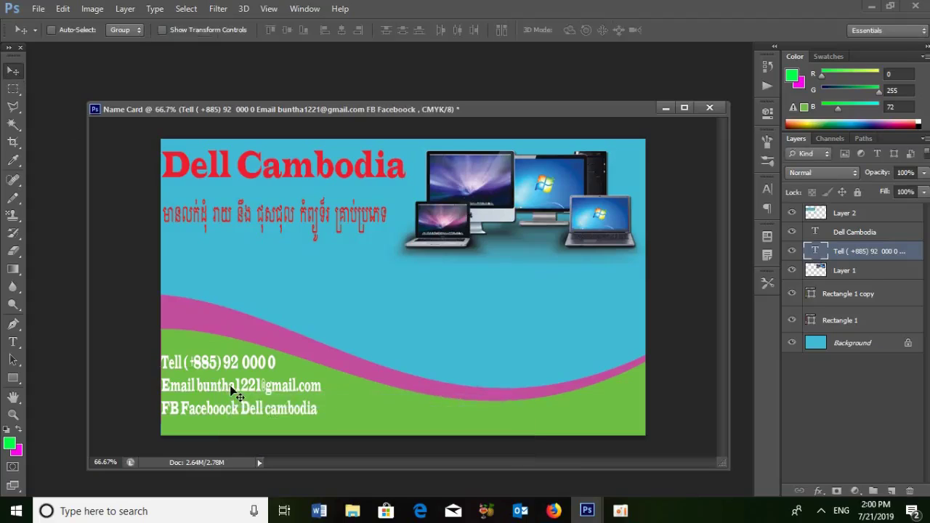
{"action": "key", "text": "Right"}
{"action": "key", "text": "Right"}
{"action": "key", "text": "Right"}
{"action": "key", "text": "Right"}
{"action": "key", "text": "Right"}
{"action": "key", "text": "Right"}
{"action": "key", "text": "Right"}
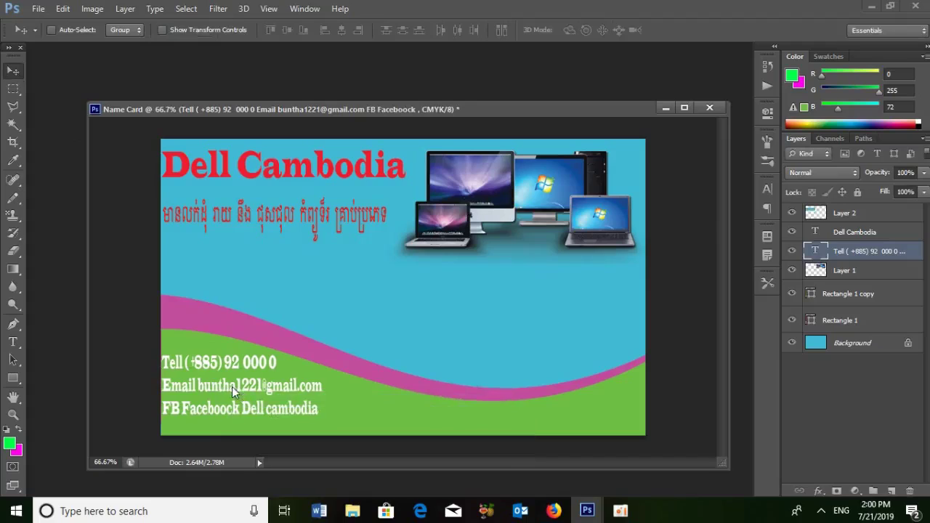
{"action": "key", "text": "Down"}
{"action": "key", "text": "Down"}
{"action": "key", "text": "Down"}
{"action": "key", "text": "Down"}
{"action": "key", "text": "Down"}
{"action": "key", "text": "Down"}
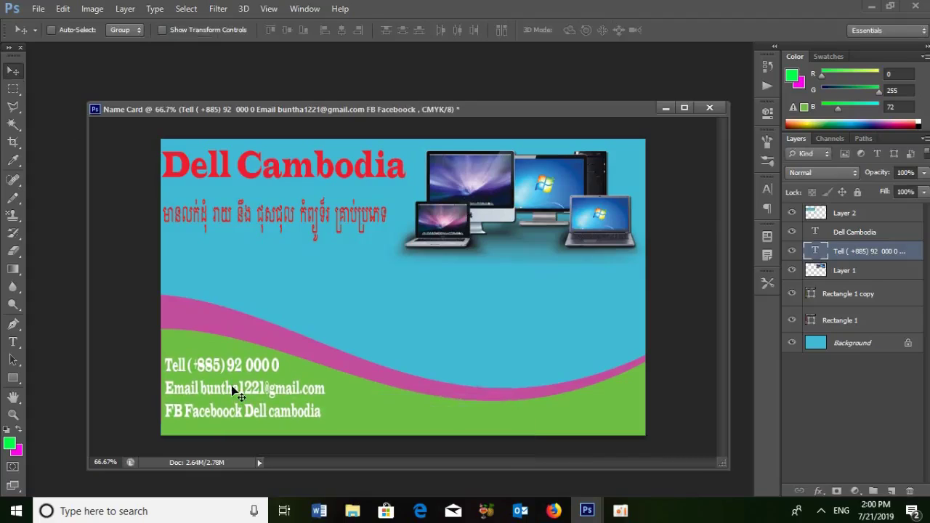
- Enlarge the laptop images layer to about 106% wide and 117% tall, shifted slightly left
{"action": "right_click", "coordinate": [467, 231]}
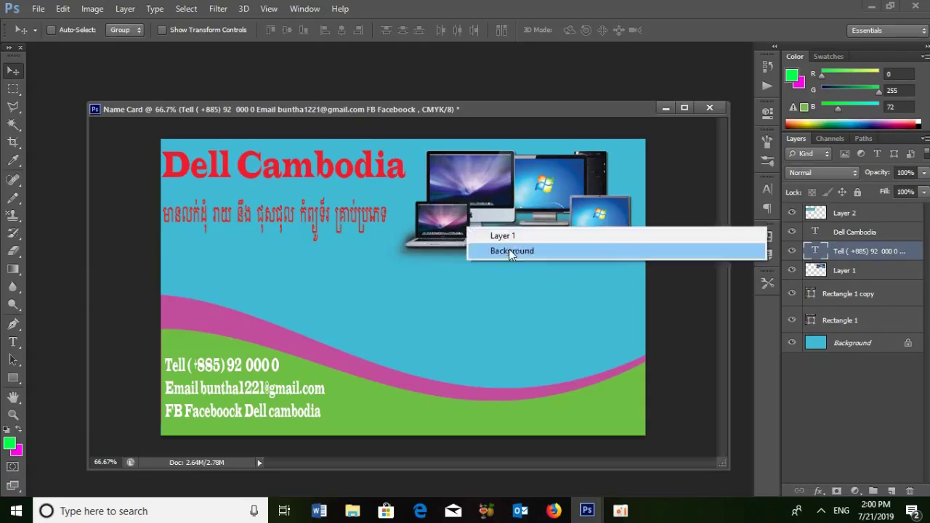
{"action": "left_click", "coordinate": [508, 236]}
{"action": "key", "text": "ctrl+t"}
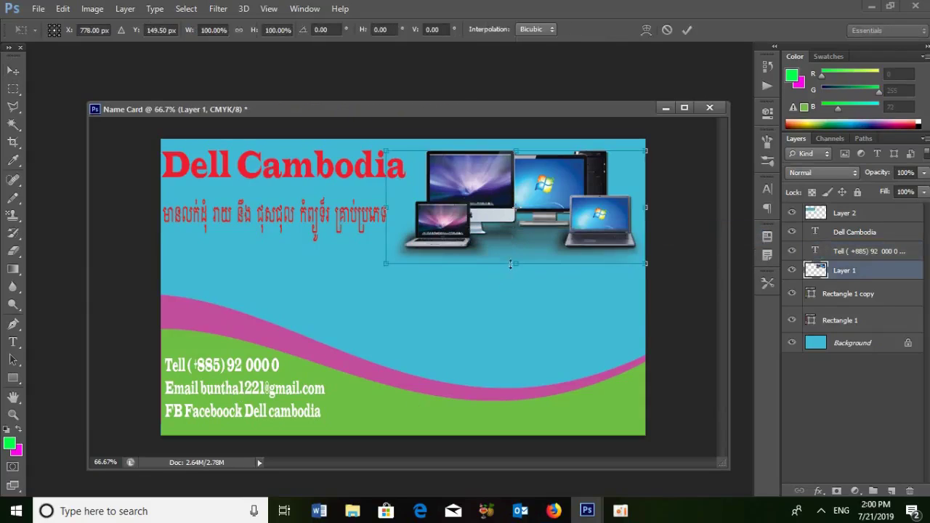
{"action": "left_click_drag", "start_coordinate": [515, 265], "coordinate": [516, 278]}
{"action": "left_click_drag", "start_coordinate": [488, 225], "coordinate": [488, 236]}
{"action": "left_click_drag", "start_coordinate": [516, 152], "coordinate": [516, 146]}
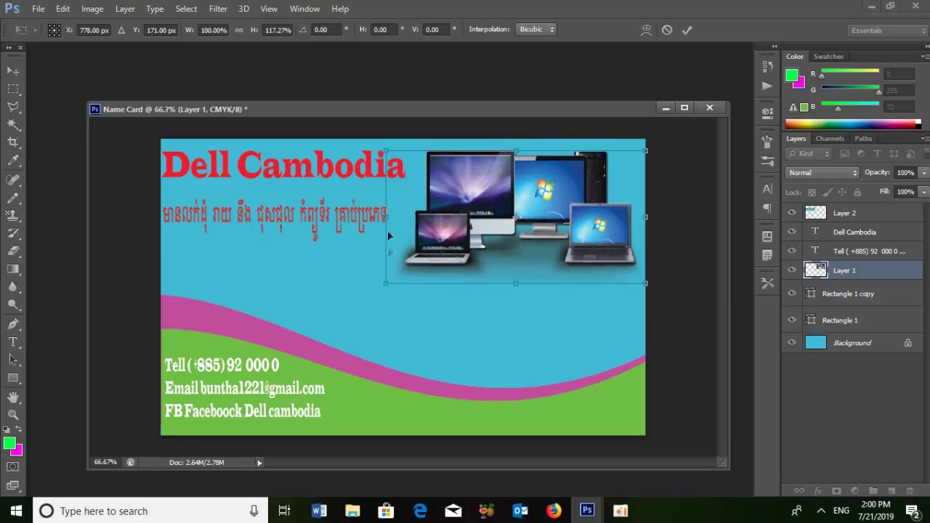
{"action": "left_click_drag", "start_coordinate": [387, 222], "coordinate": [370, 216]}
{"action": "key", "text": "Return"}
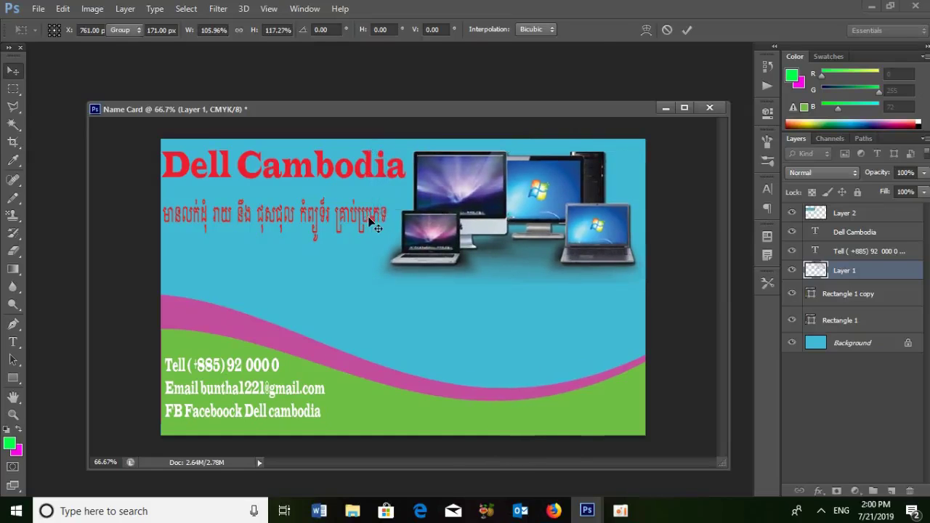
{"action": "left_click_drag", "start_coordinate": [380, 112], "coordinate": [365, 83]}
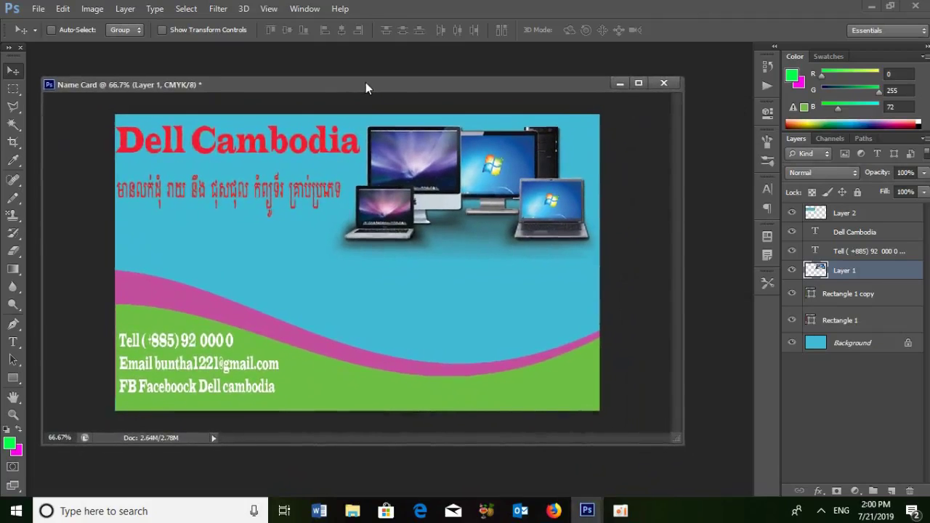